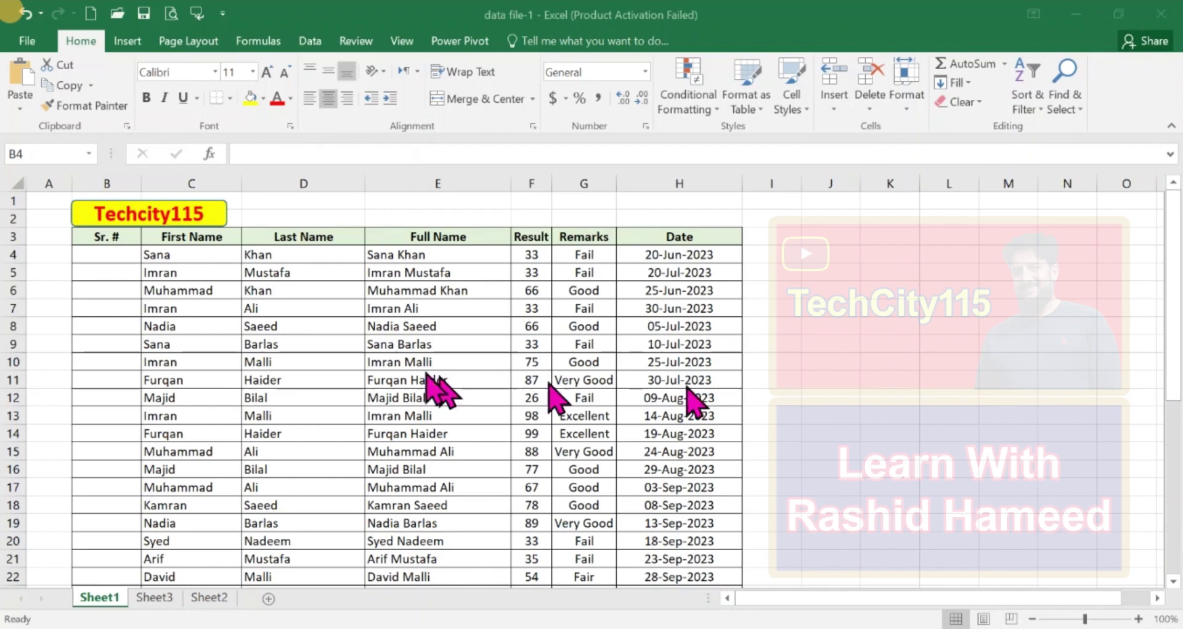
Step: Enter 1 in B4 and 2 in B5 under the Sr. # heading
click(105, 251)
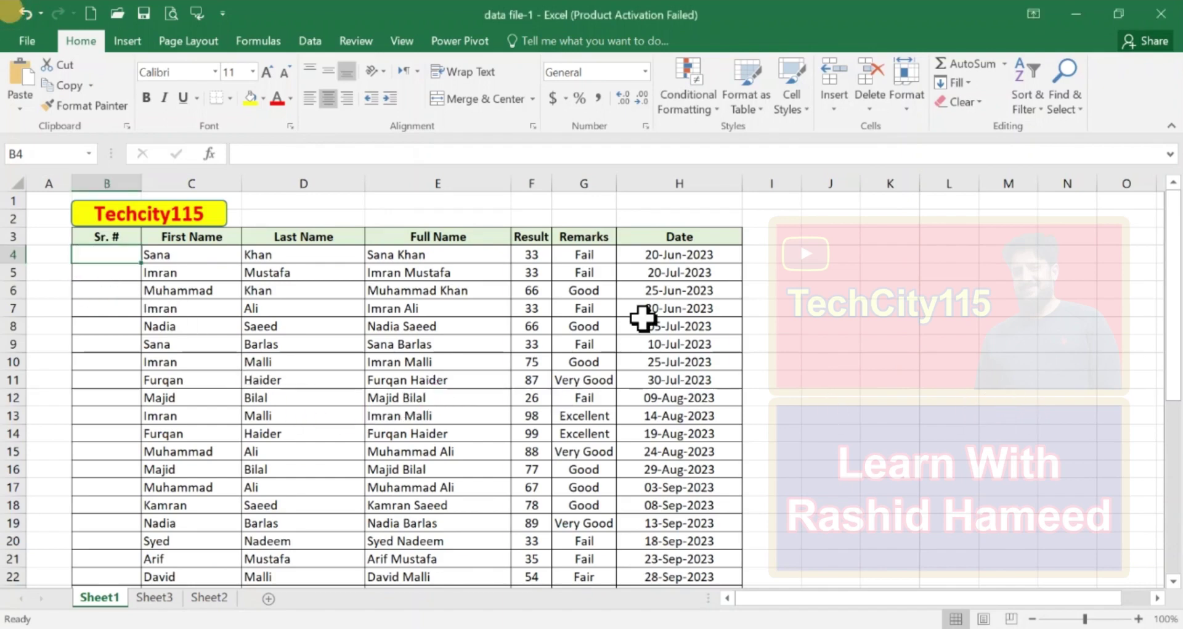
text(1)
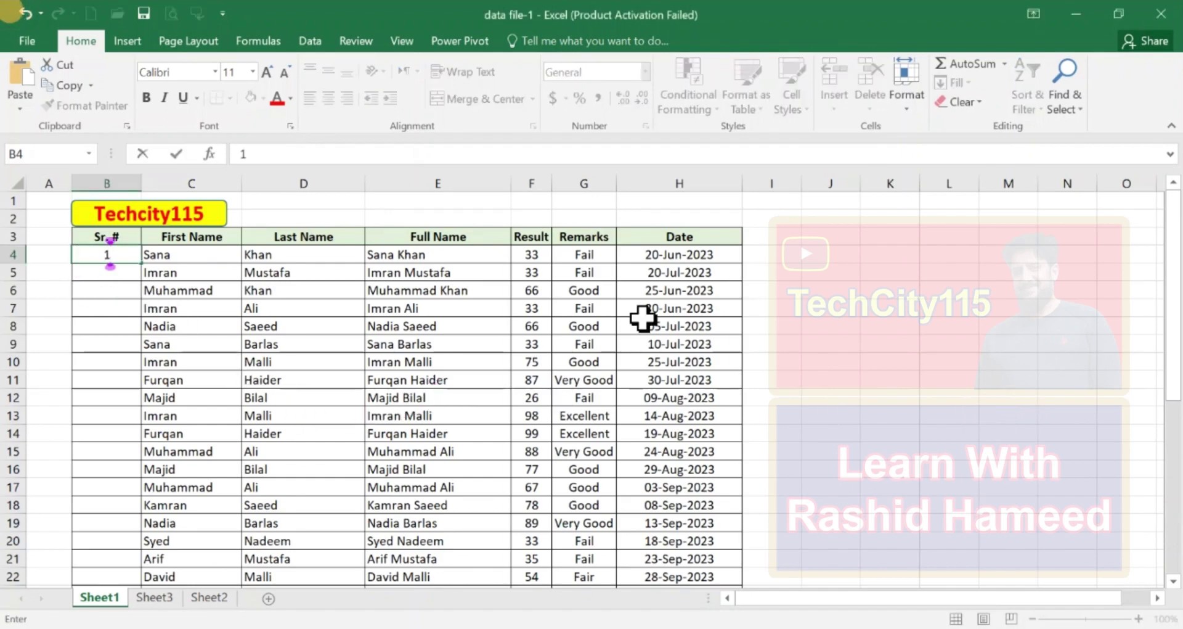
key(Return)
text(2)
Step: Select the 1 and 2, drag the fill handle down, then shrink it back to B5
drag(106, 254, 140, 419)
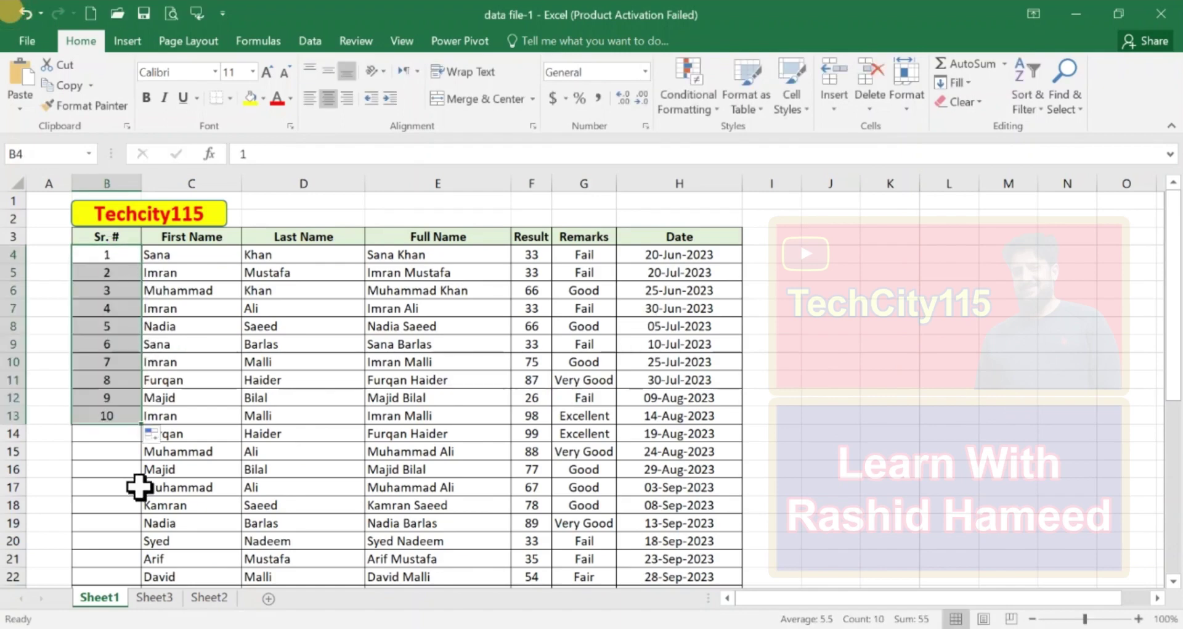
scroll(132, 455, down, 2)
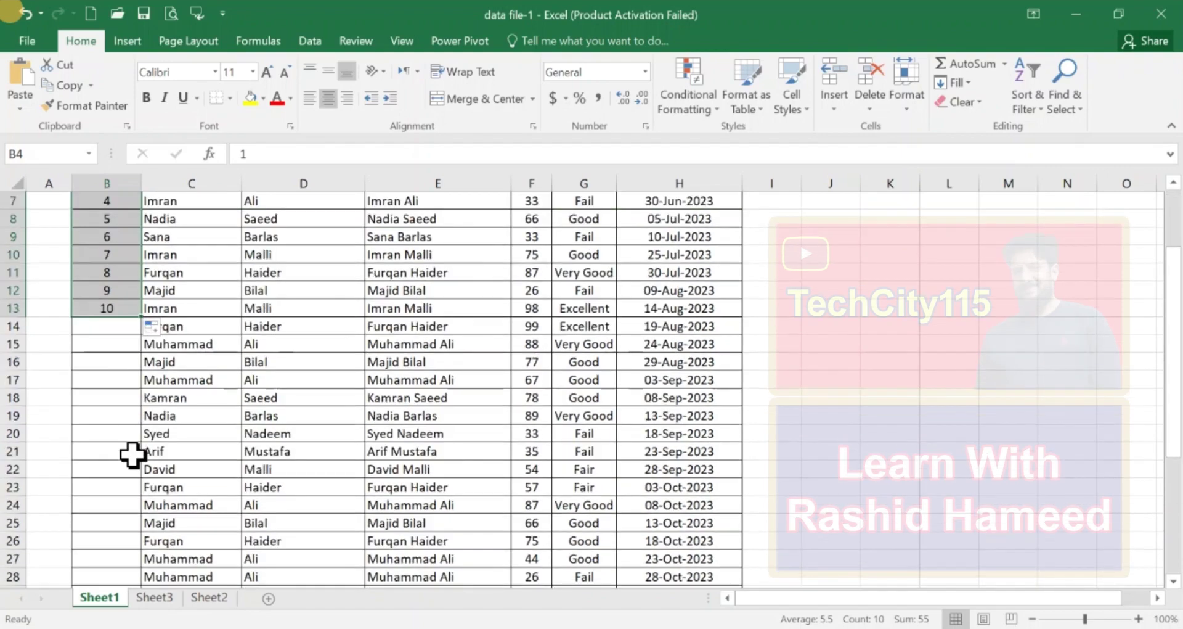
scroll(133, 455, up, 2)
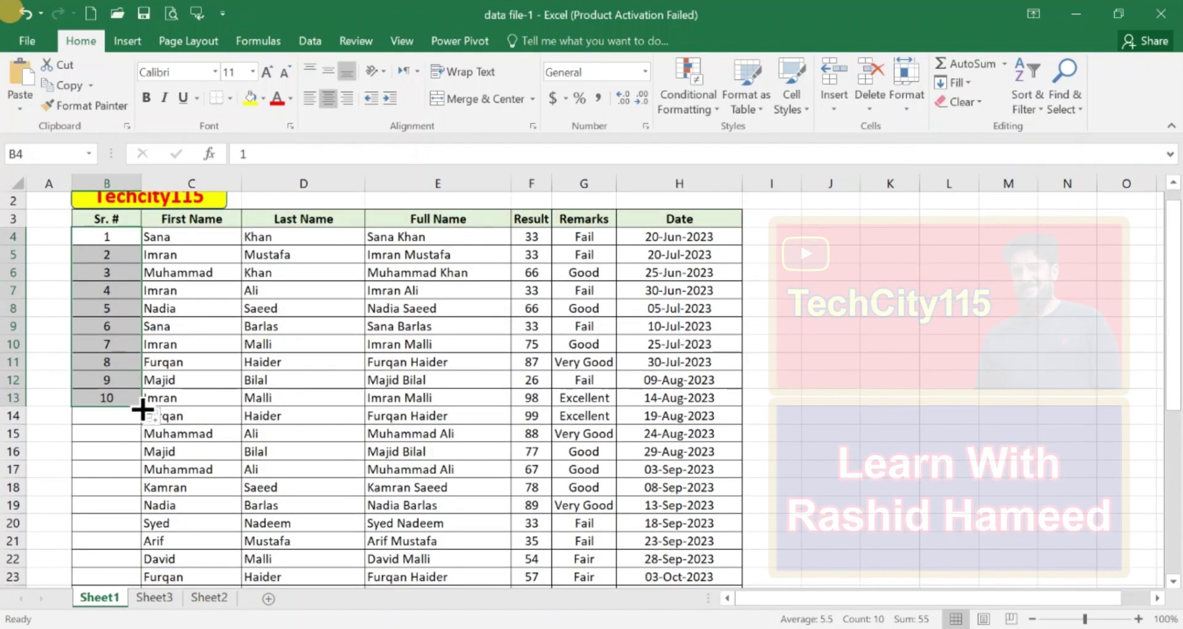
drag(142, 406, 116, 251)
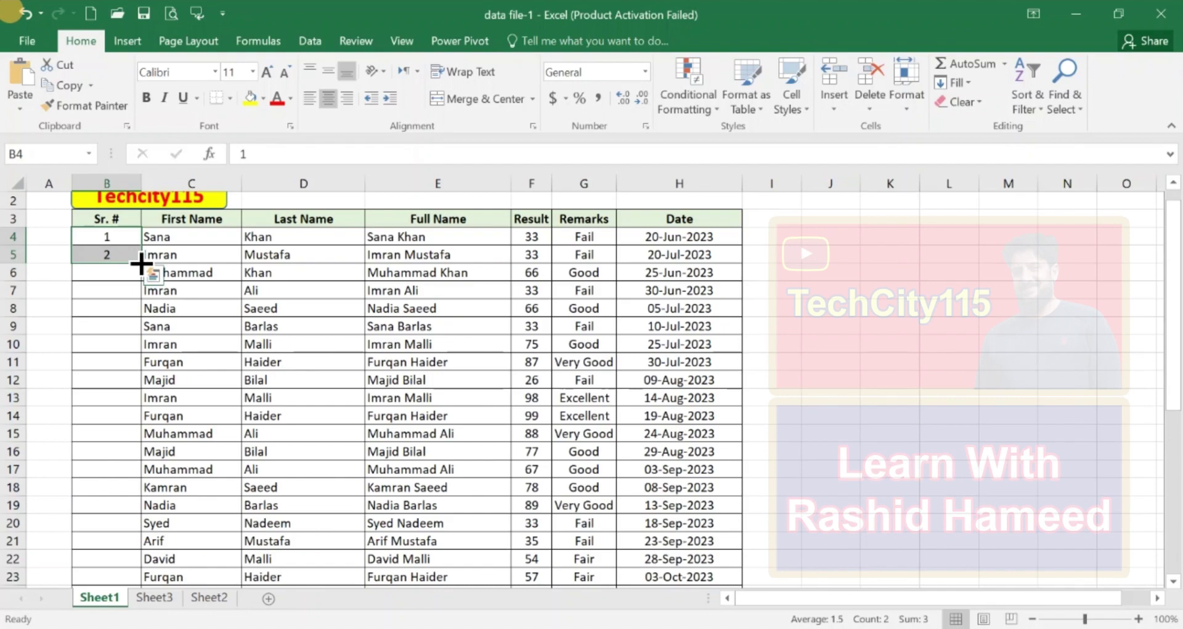
Step: Auto-fill serial numbers 1–33 down to B36, review them, undo the fill, and move to Sheet3
drag(141, 264, 155, 398)
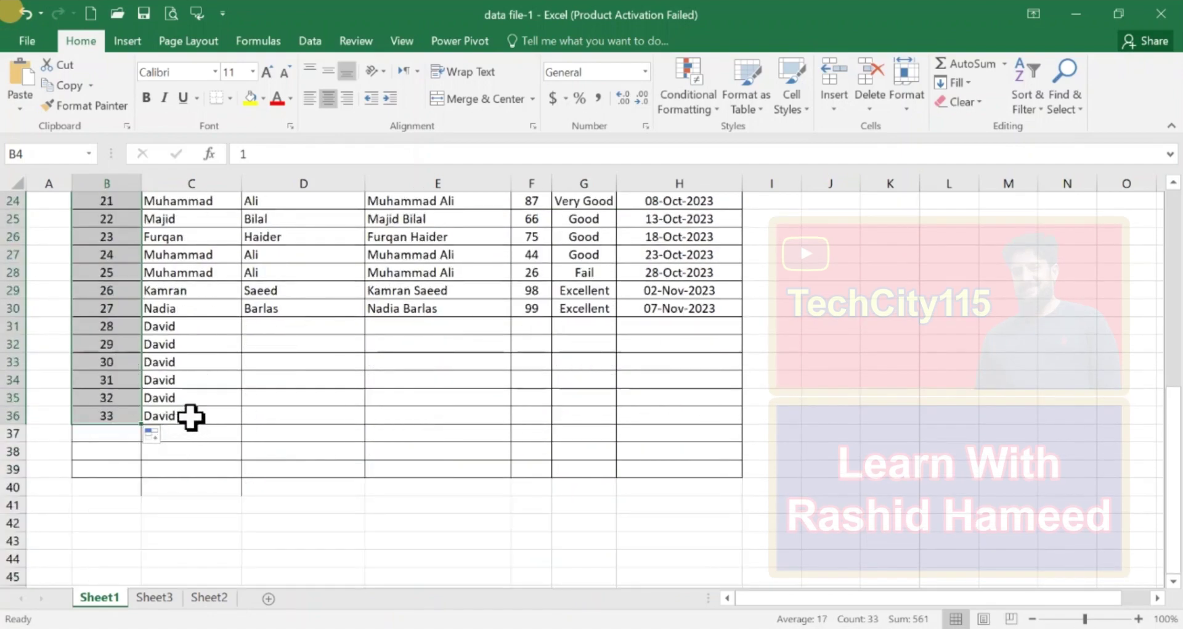
click(111, 414)
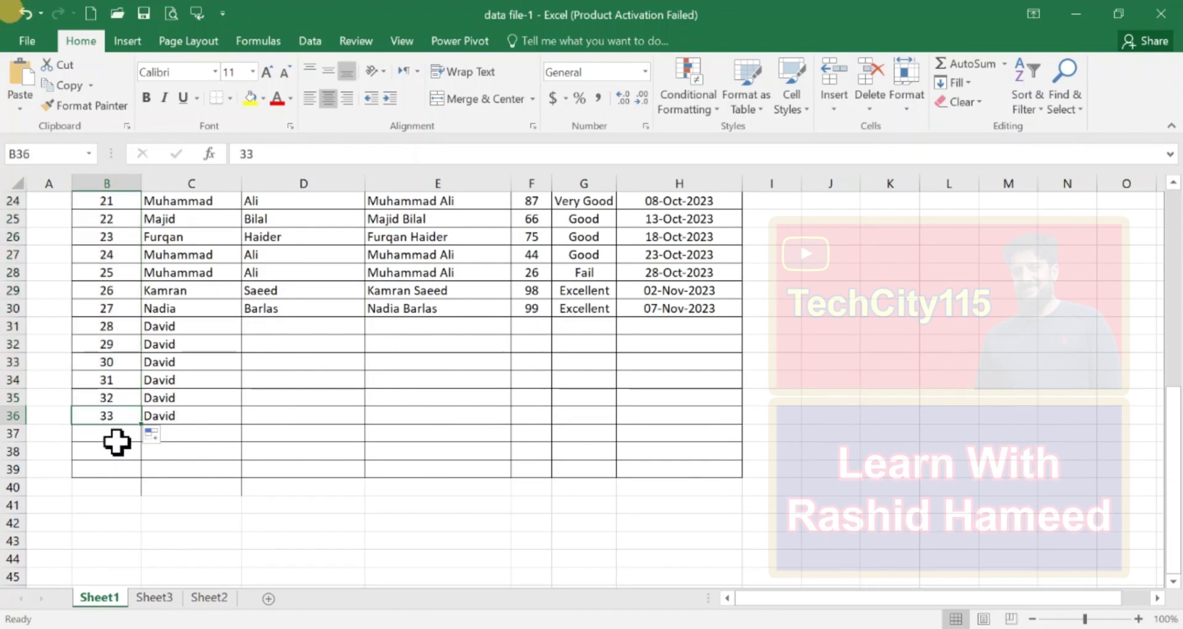
scroll(114, 441, up, 2)
scroll(114, 441, up, 5)
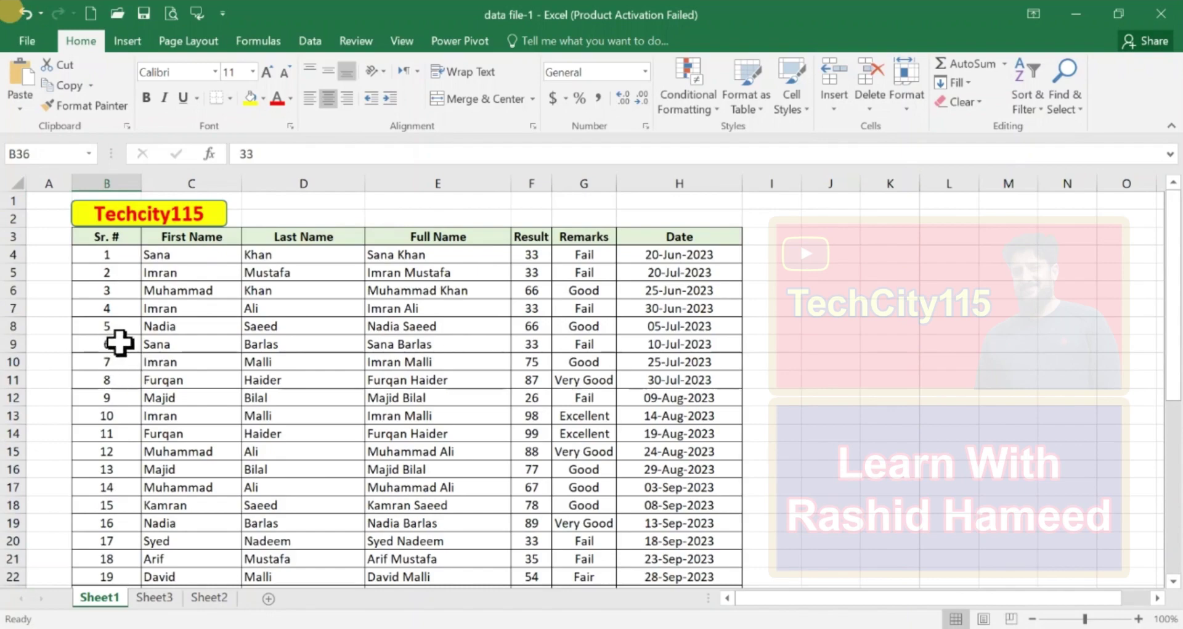
scroll(120, 344, down, 1)
scroll(121, 344, down, 1)
scroll(121, 344, up, 2)
scroll(123, 308, up, 1)
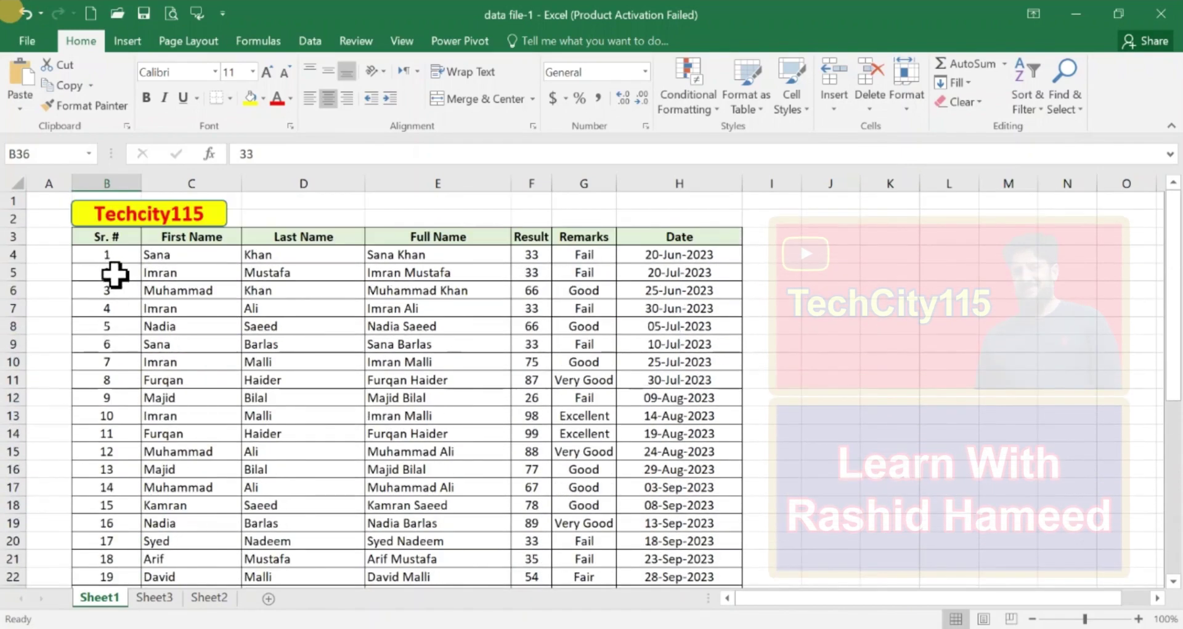
key(ctrl+z)
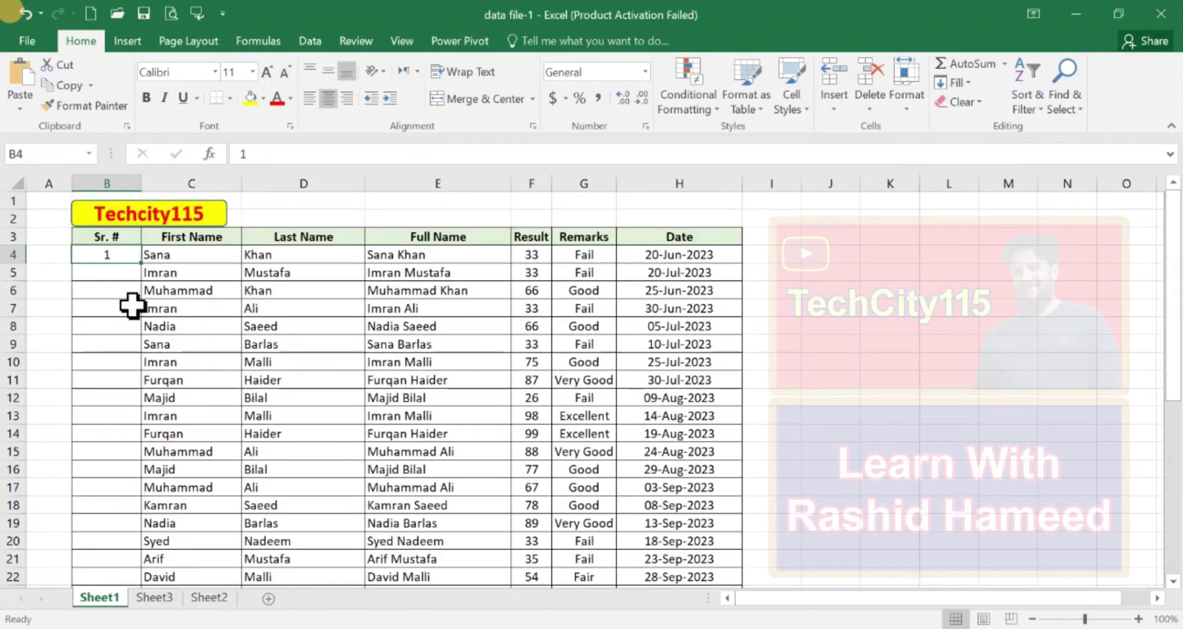
key(ctrl+Page_Down)
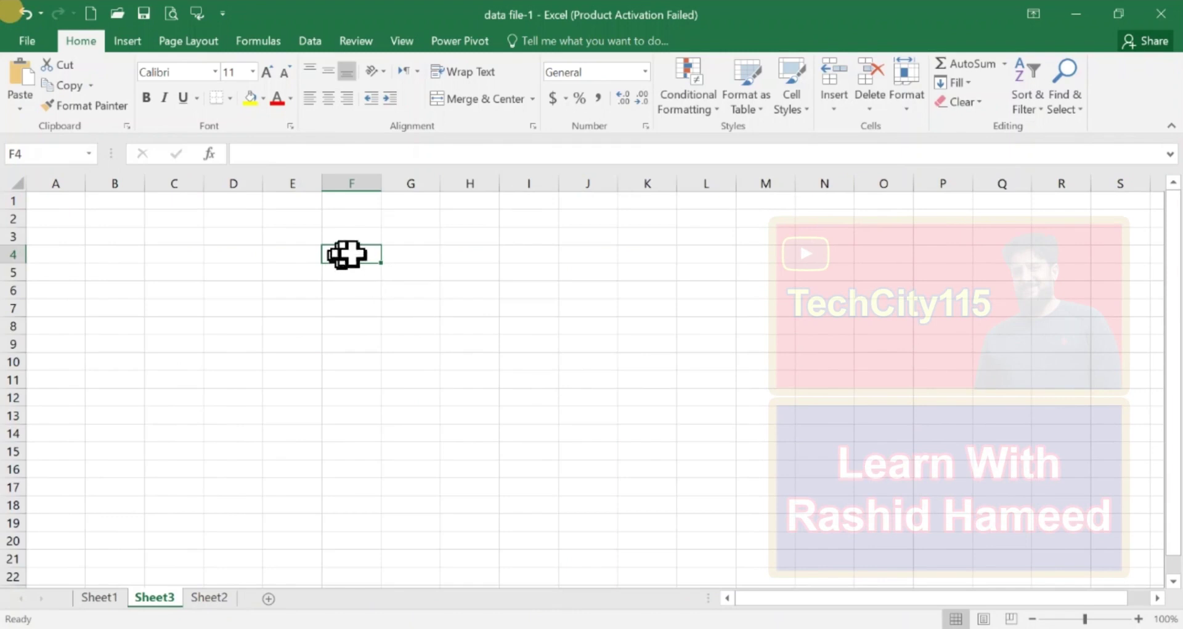
Step: Give cell F4 a yellow fill and widen columns F and G on Sheet3
click(251, 98)
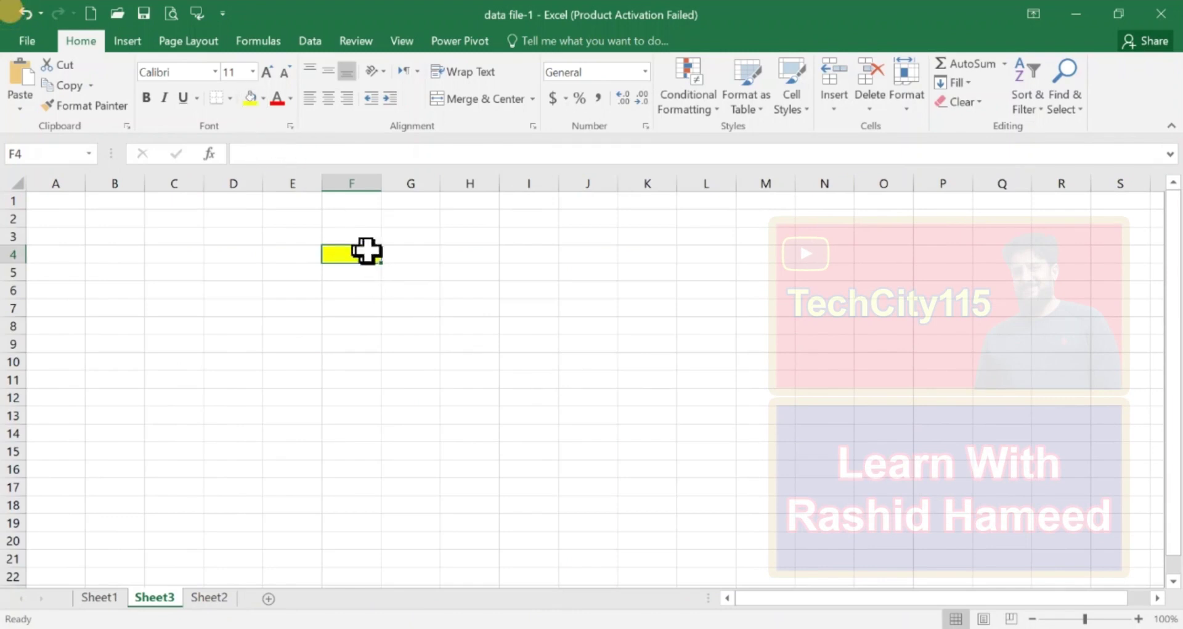
drag(386, 184, 409, 184)
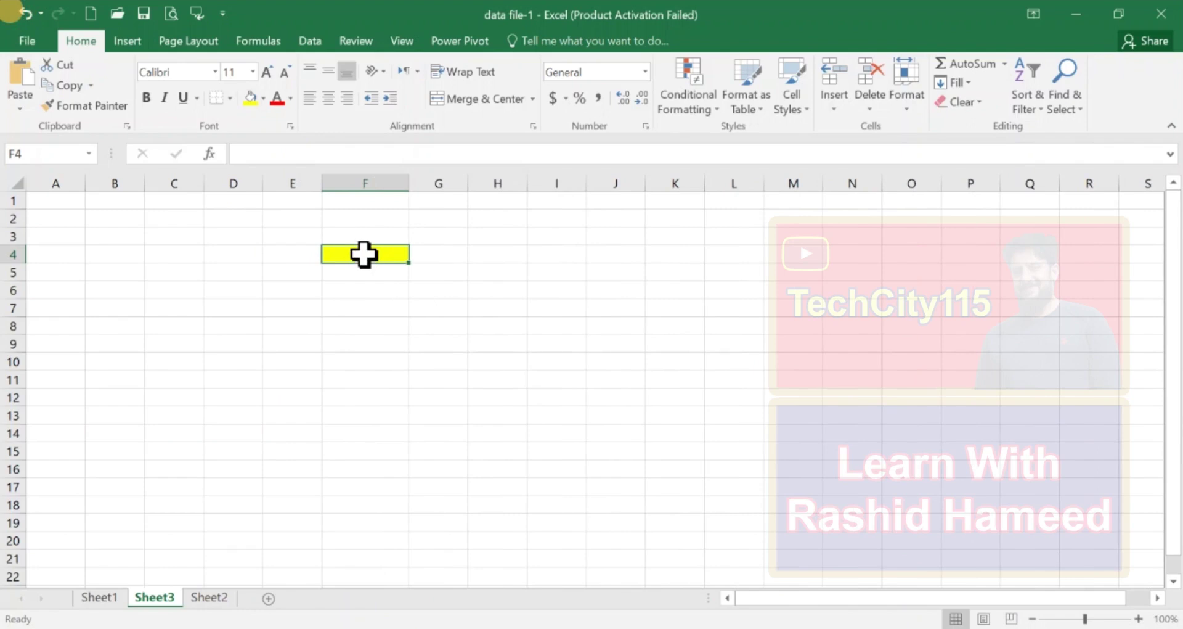
drag(363, 254, 355, 542)
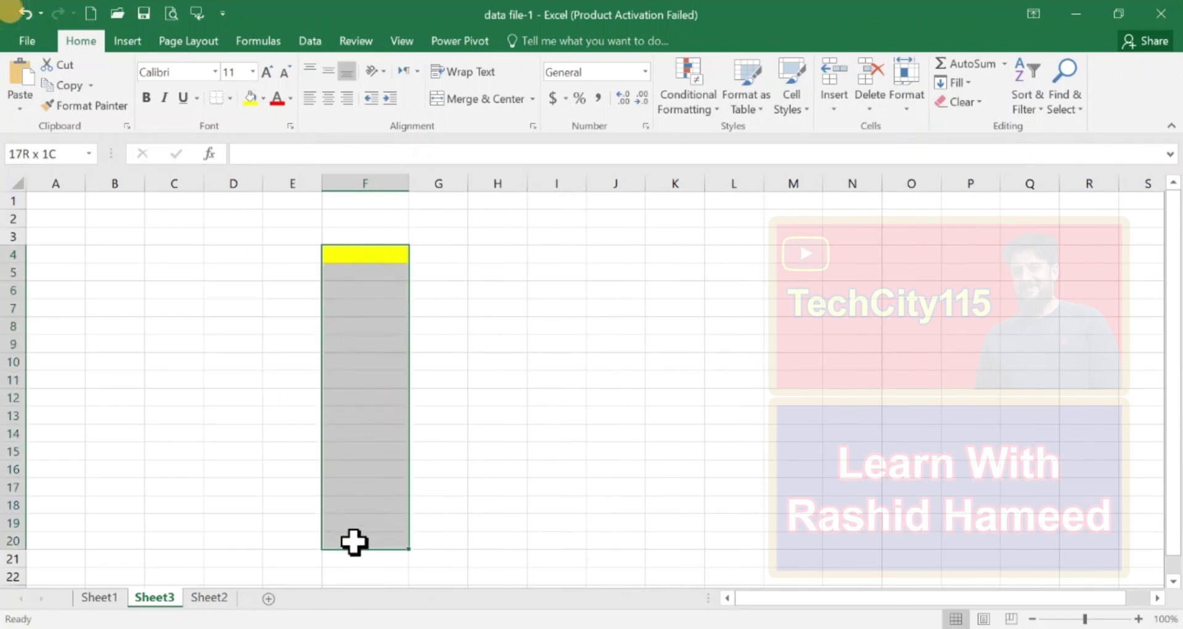
drag(444, 253, 431, 493)
drag(362, 270, 364, 471)
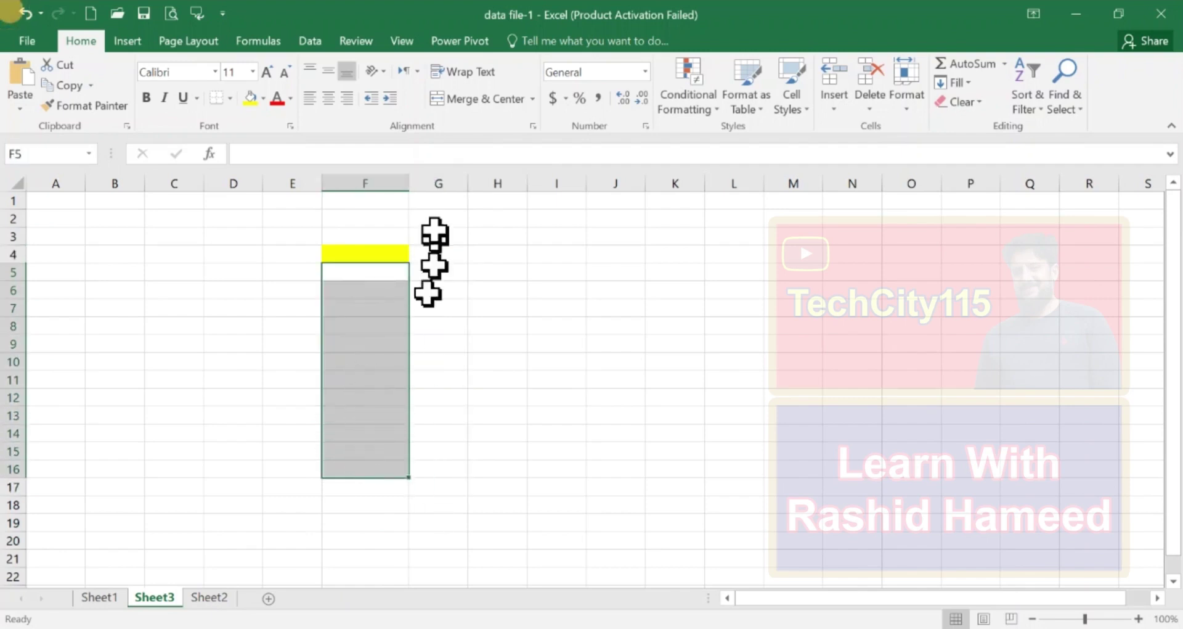
drag(467, 183, 534, 183)
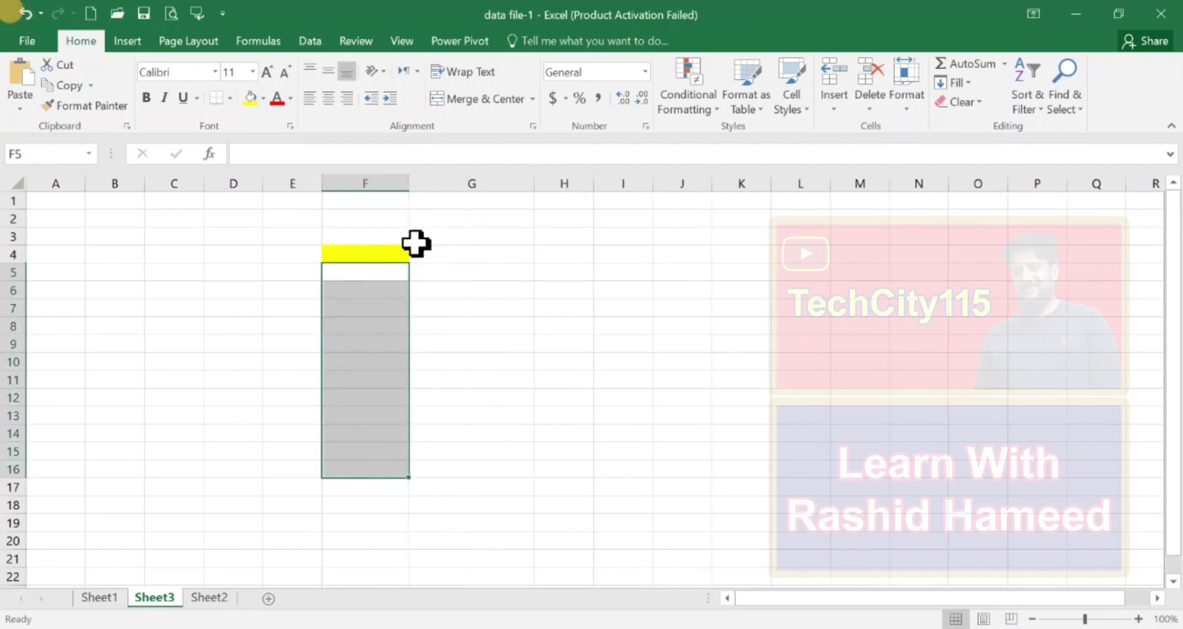
click(391, 249)
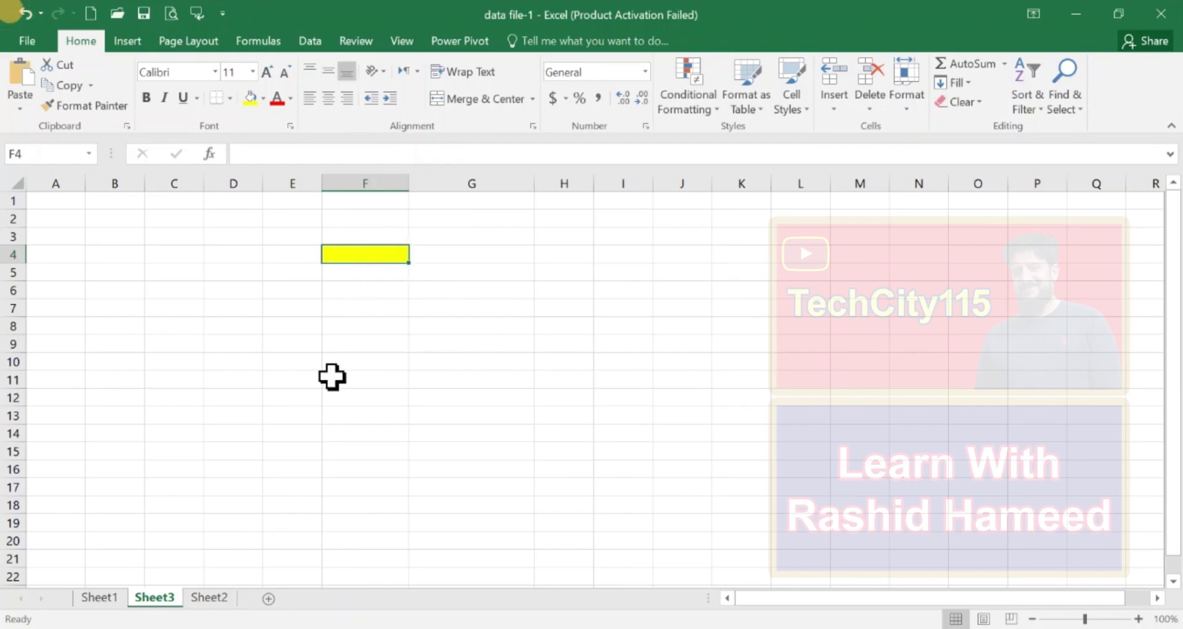
Step: Enter the formula =IF(ISBLANK(G4),"",F3+1) in cell F4
text(=)
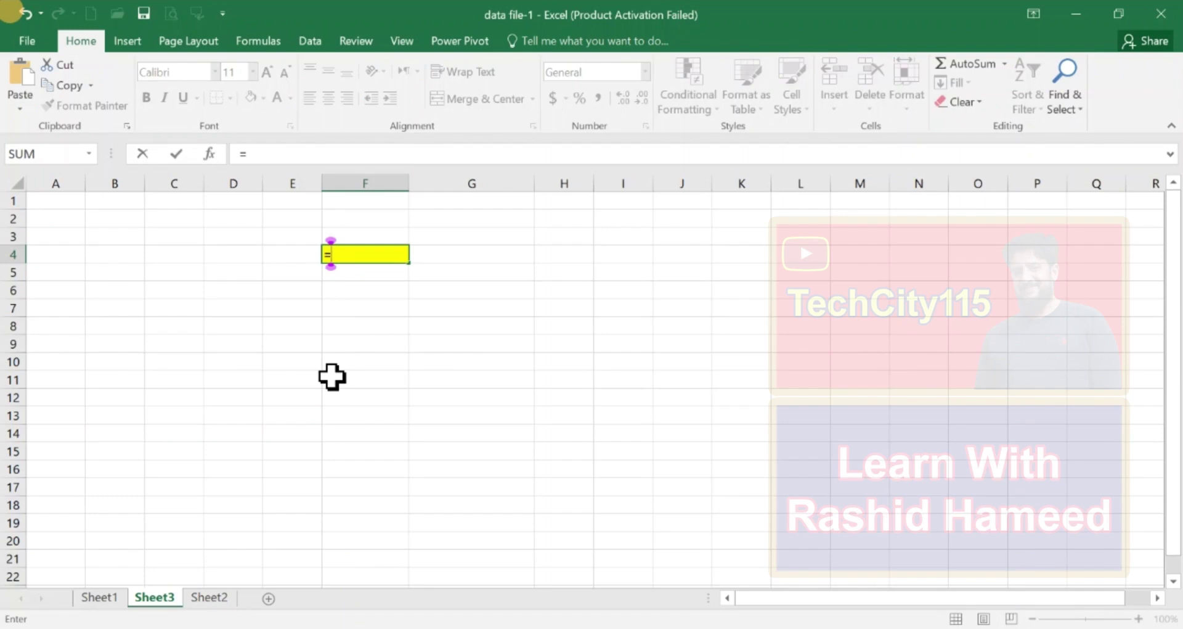
text(if)
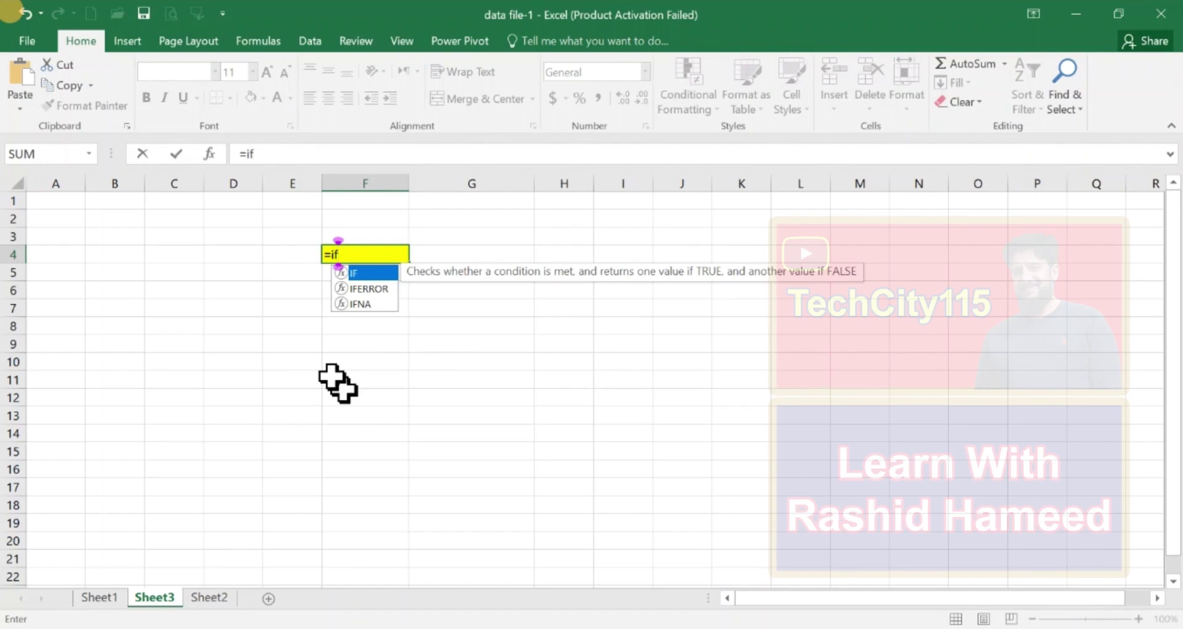
text(()
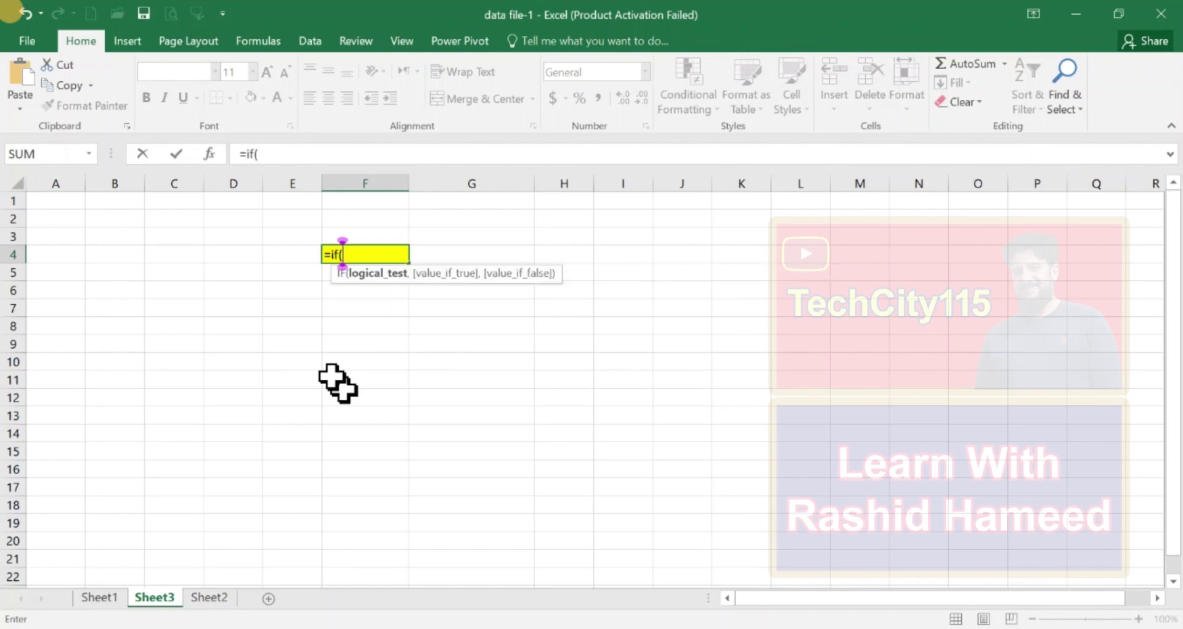
text(is)
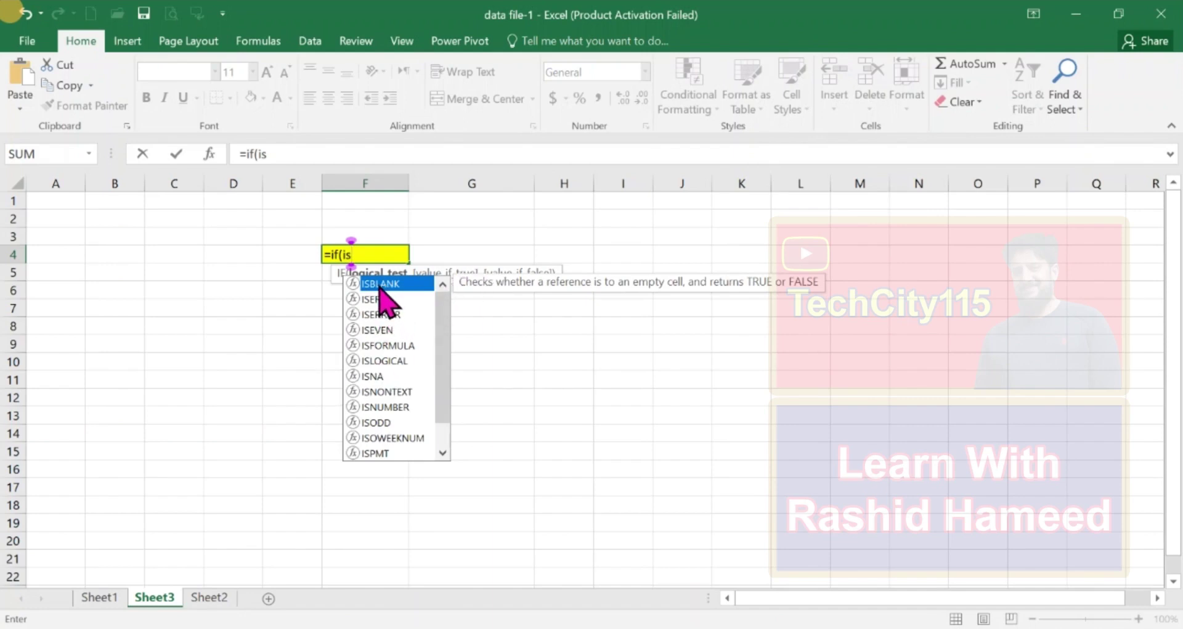
double_click(379, 285)
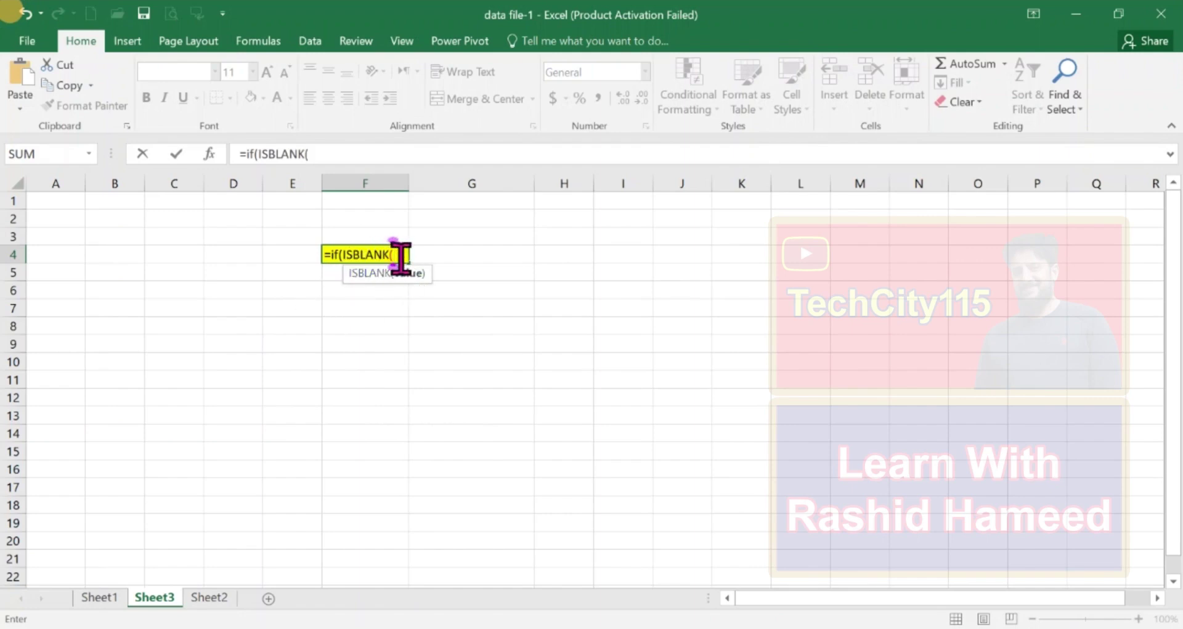
click(460, 255)
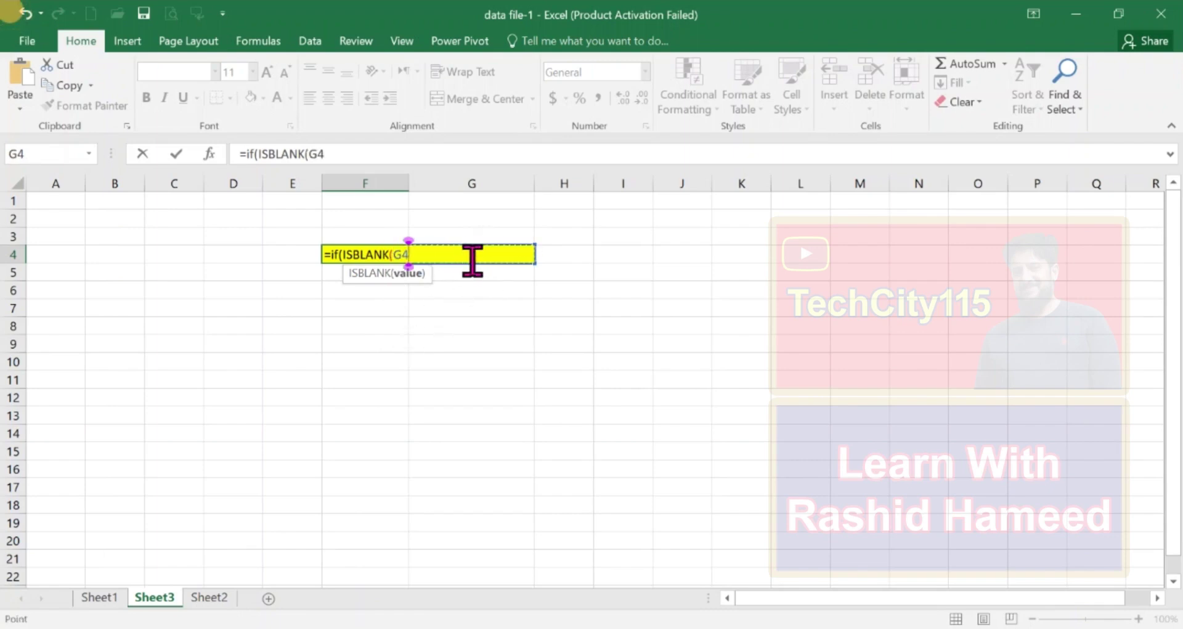
text())
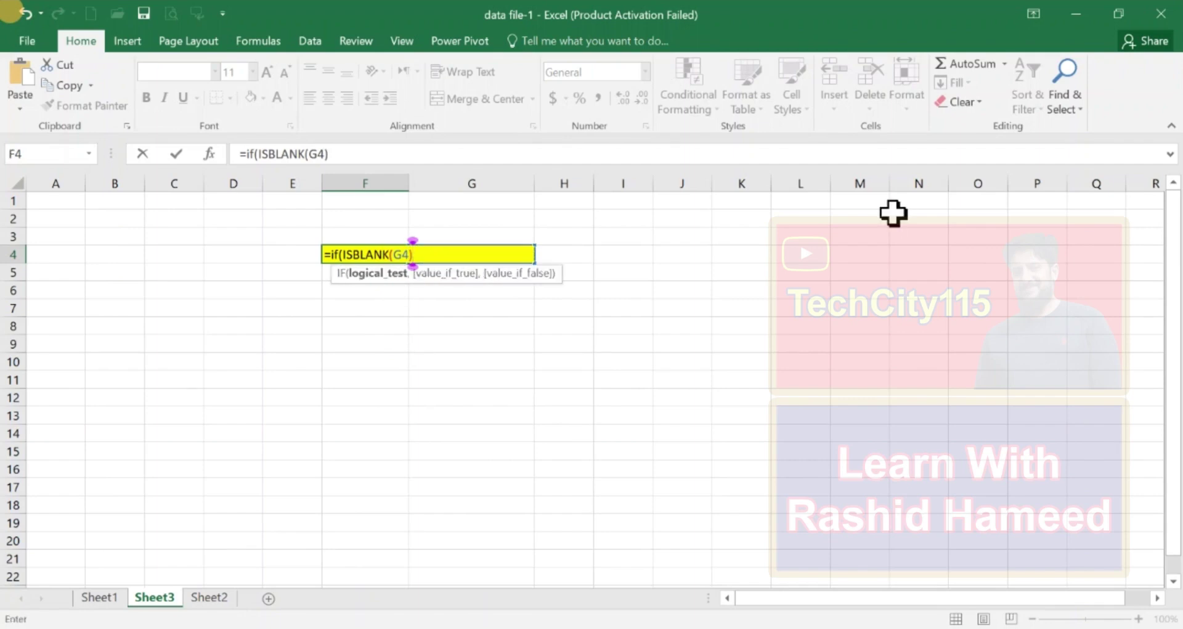
text(,)
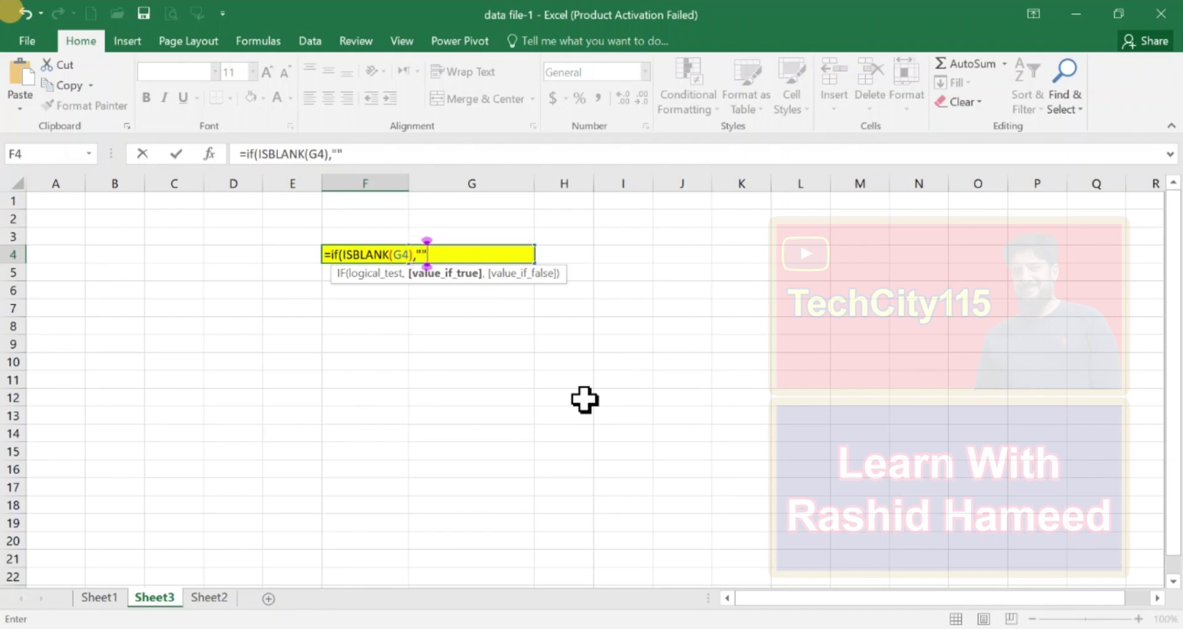
text(,)
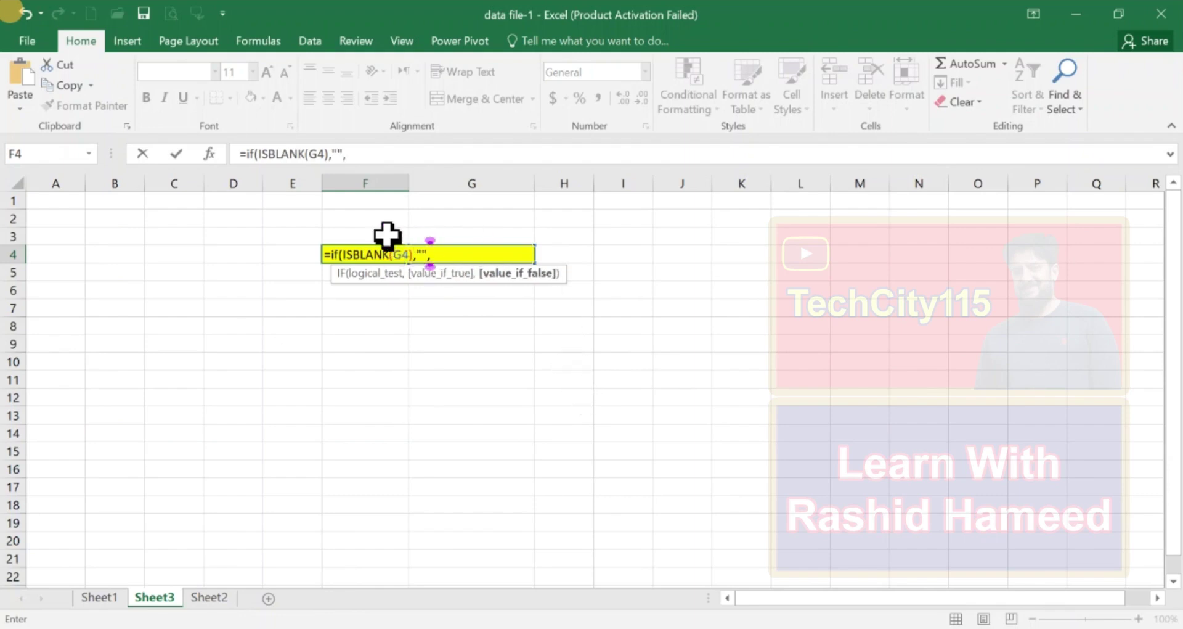
click(354, 233)
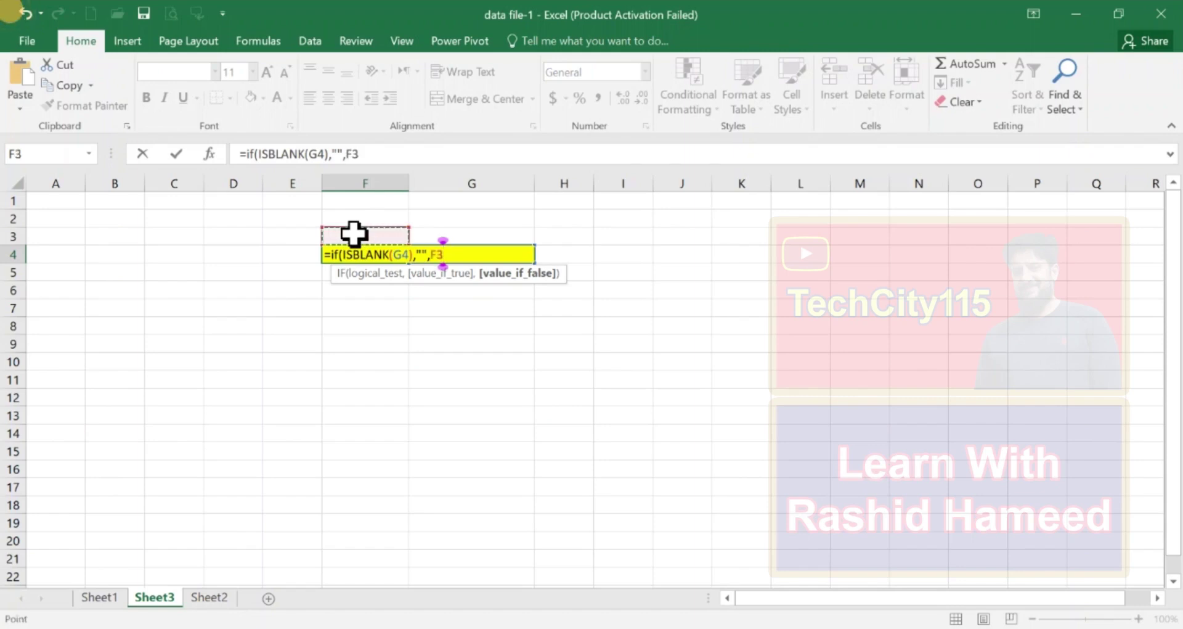
text(+1)
text())
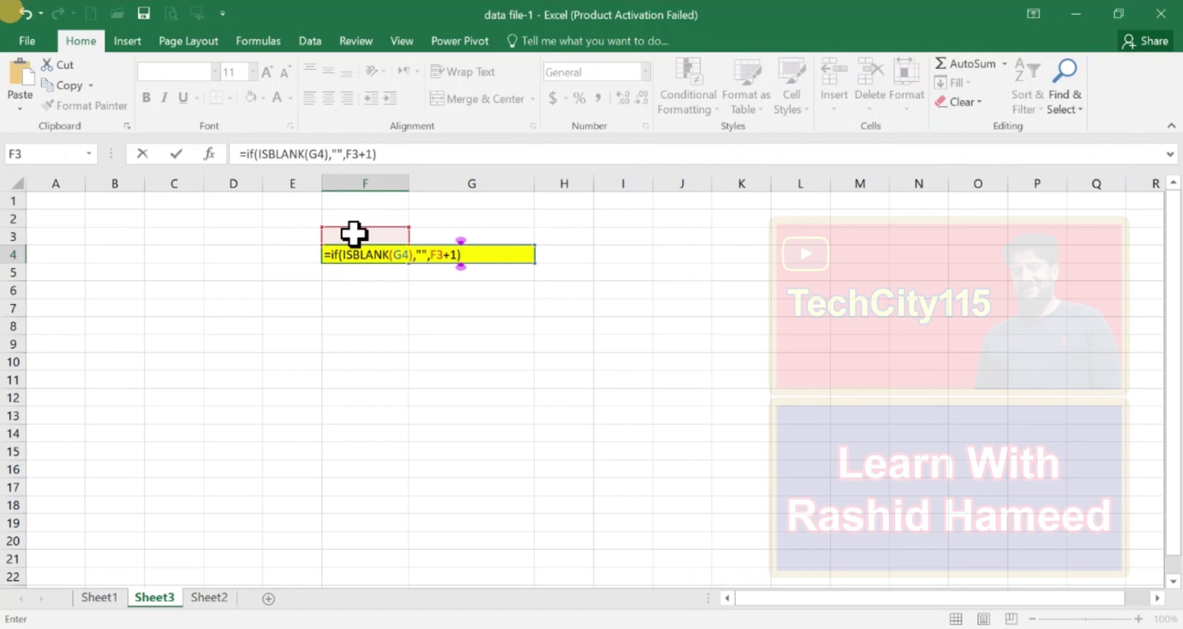
key(Return)
click(365, 250)
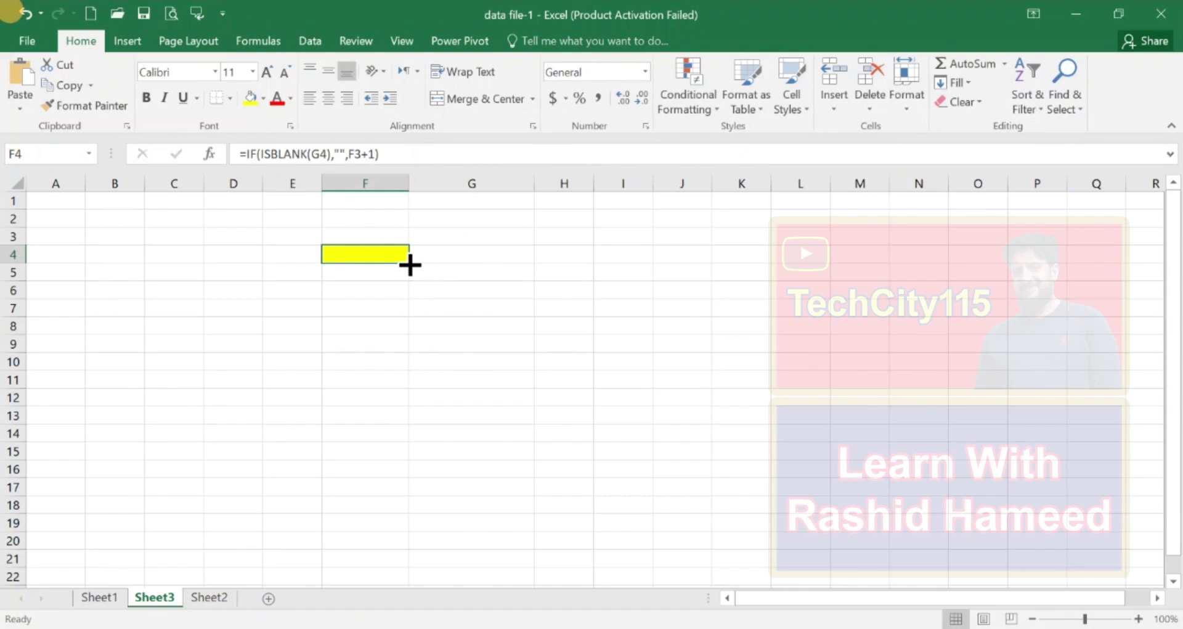
Step: Copy F4's numbering formula down to F20 and apply All Borders to F4:G20
drag(410, 264, 395, 555)
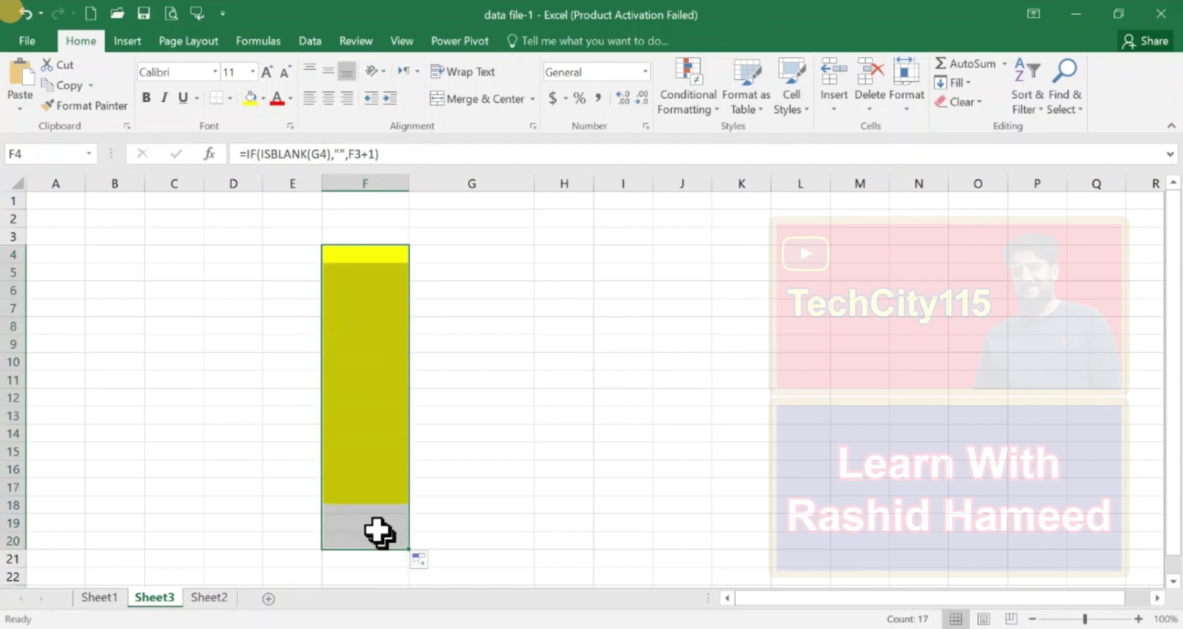
key(shift+Right)
click(230, 97)
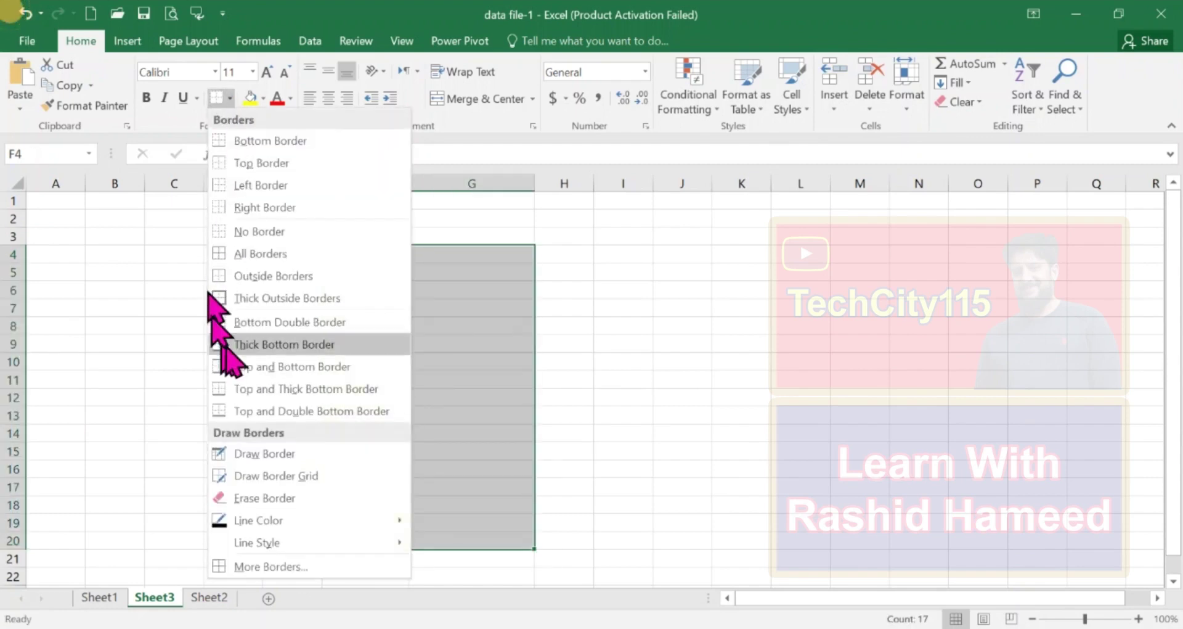
click(253, 264)
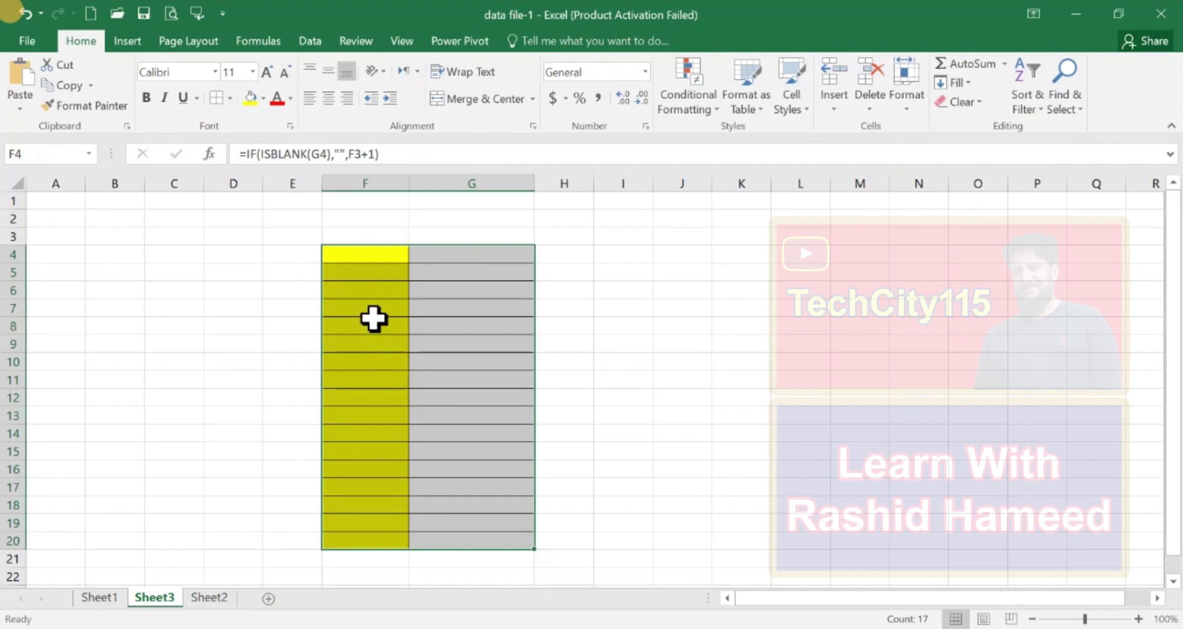
Step: Select the text column G4:G20, then return to cell G4
click(442, 259)
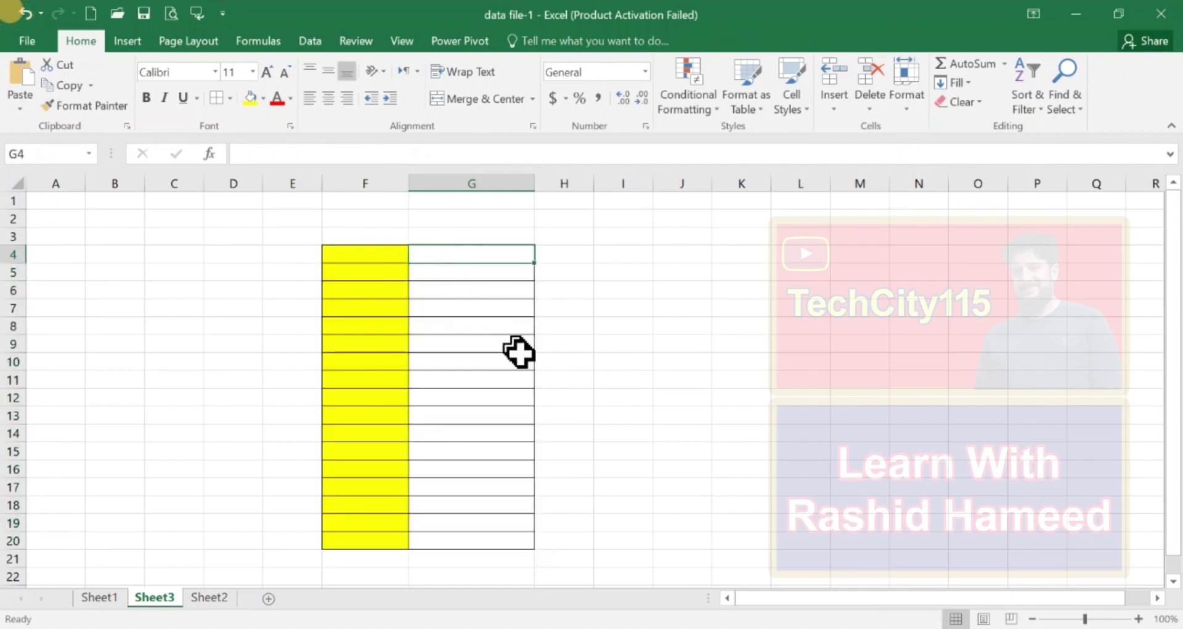
drag(465, 250, 478, 542)
click(462, 259)
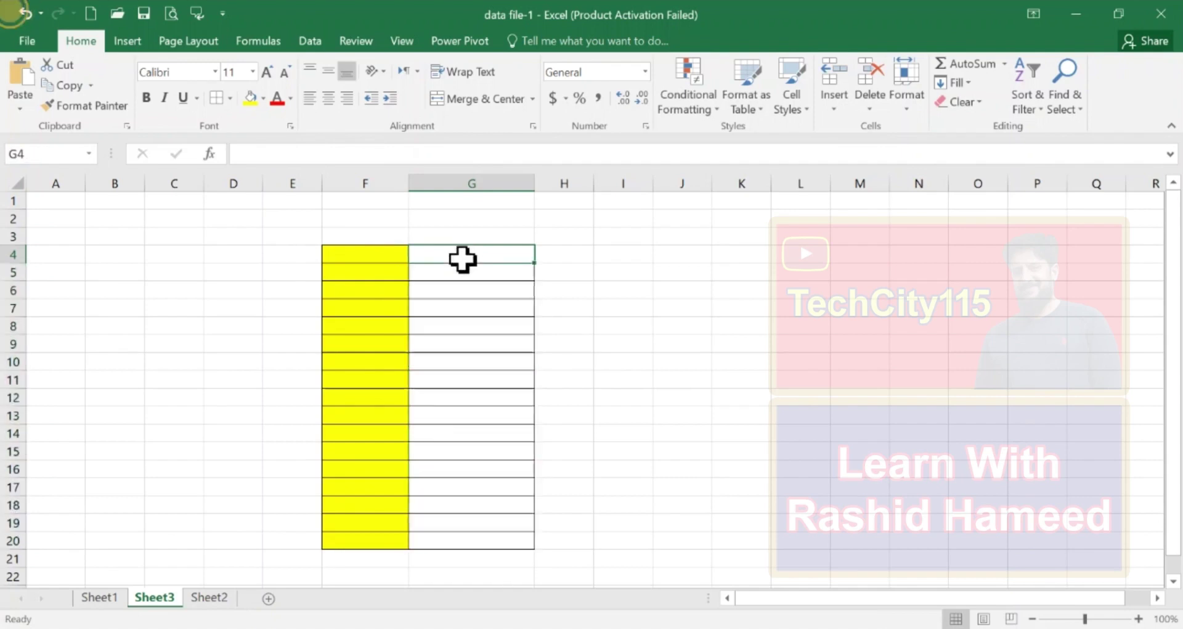
Step: Type short text entries (h, h, jkj, u, k, i…) down column G from G4
click(1055, 347)
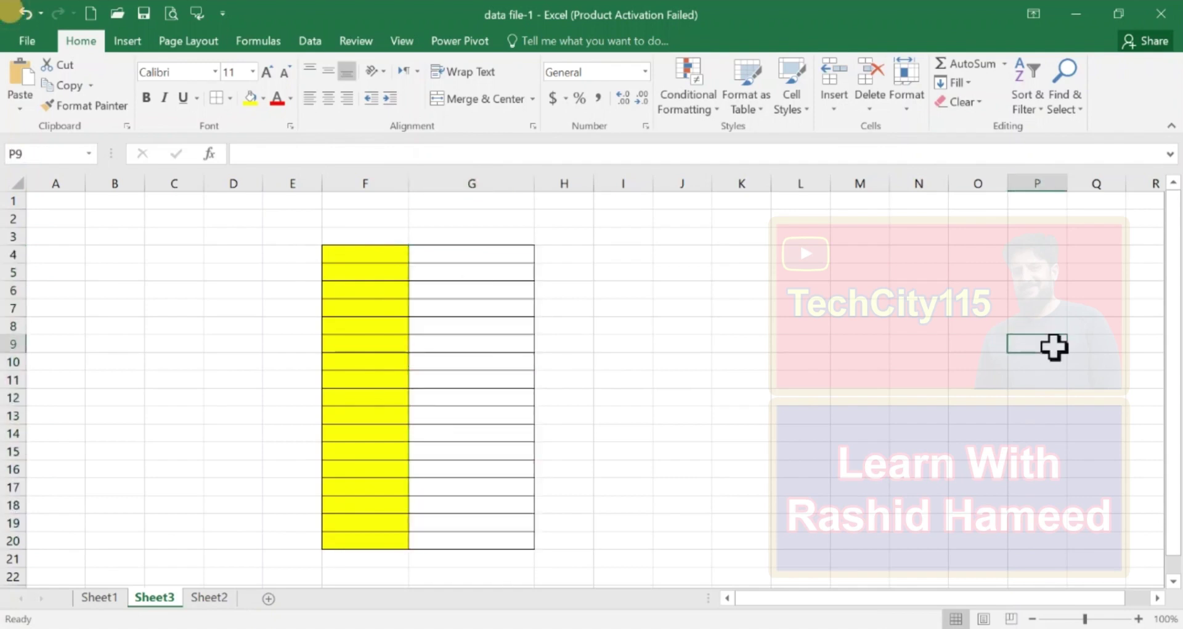
text(kjk)
click(472, 252)
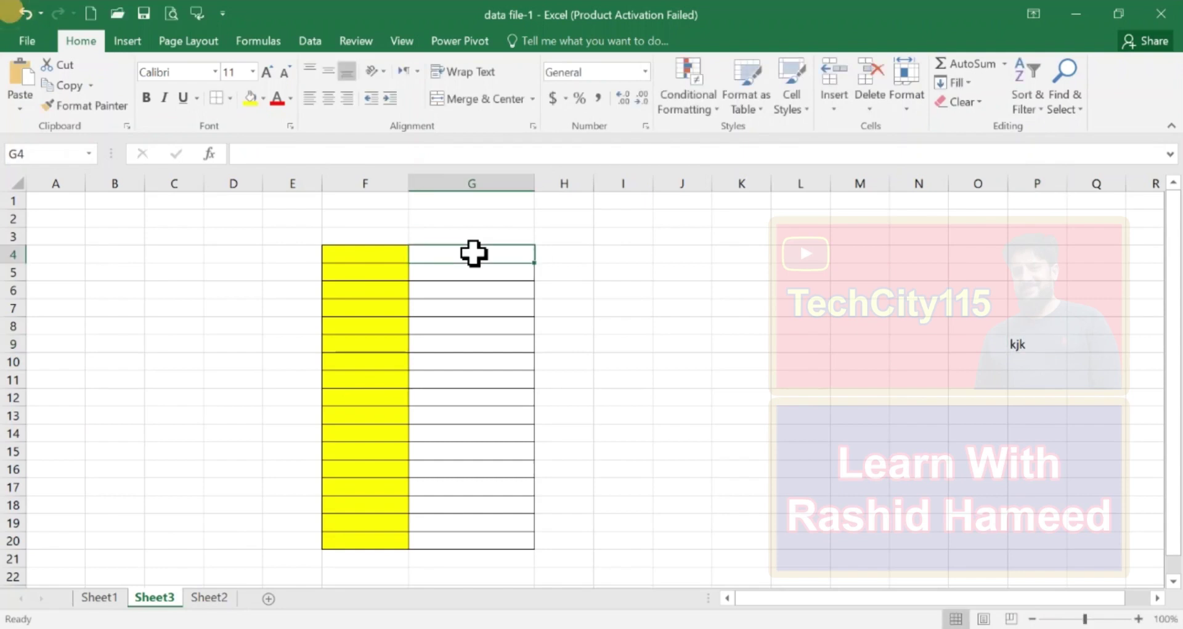
key(Tab)
text(ol)
key(Return)
text(h)
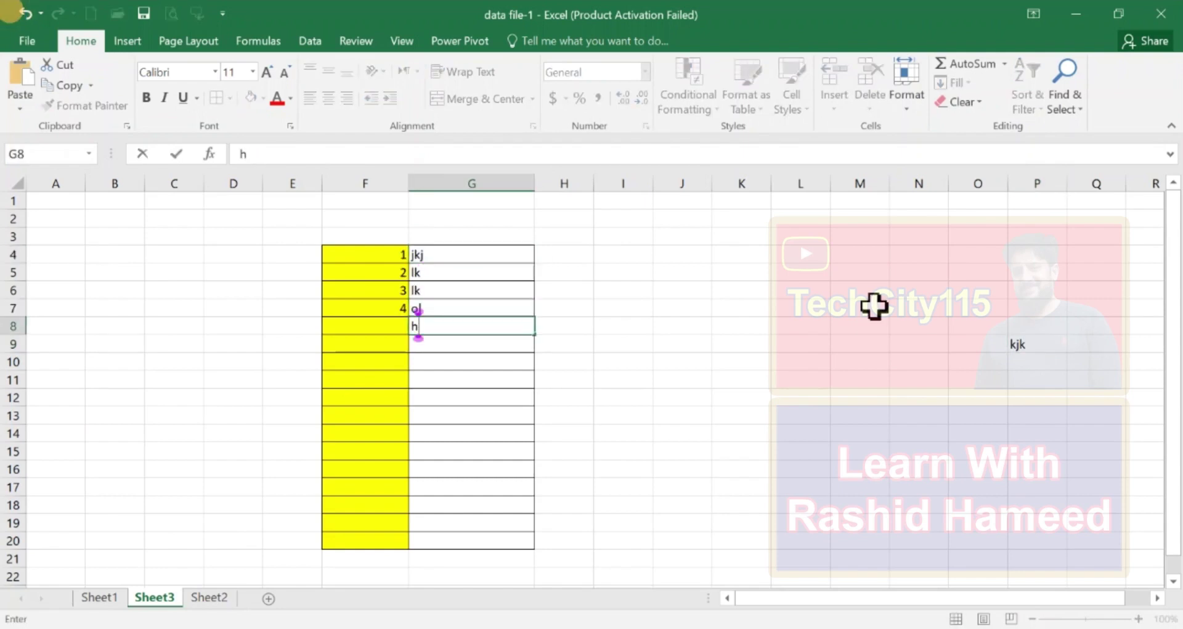
key(Return)
text(h)
key(Return)
text(jkj u k i k )
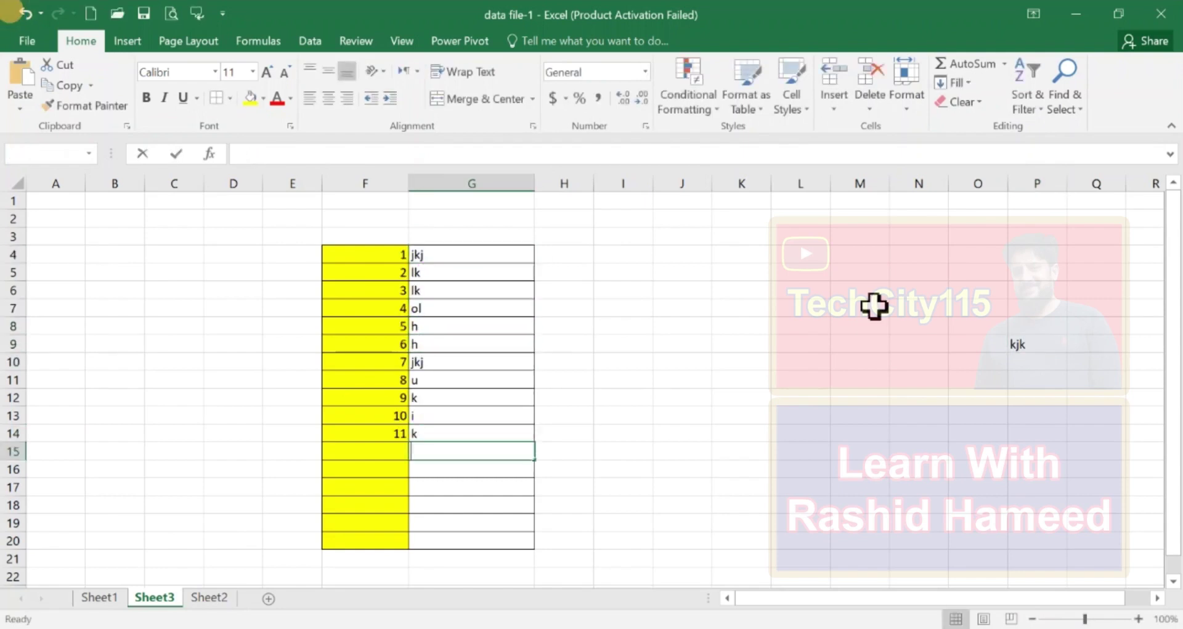
text(k u k i i )
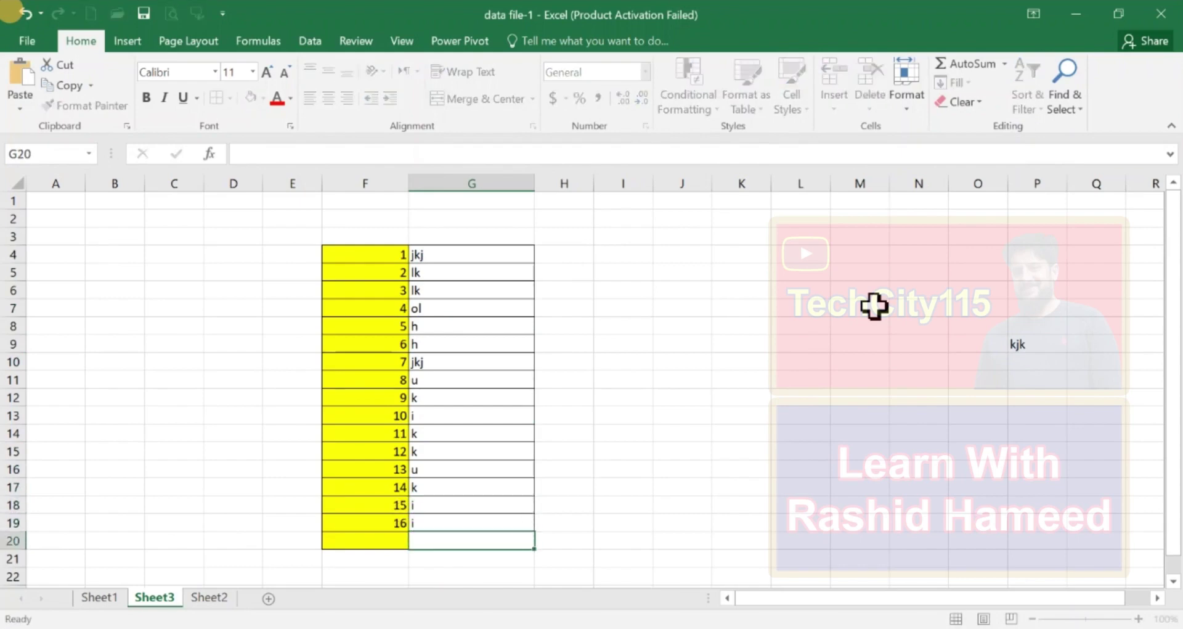
text(i)
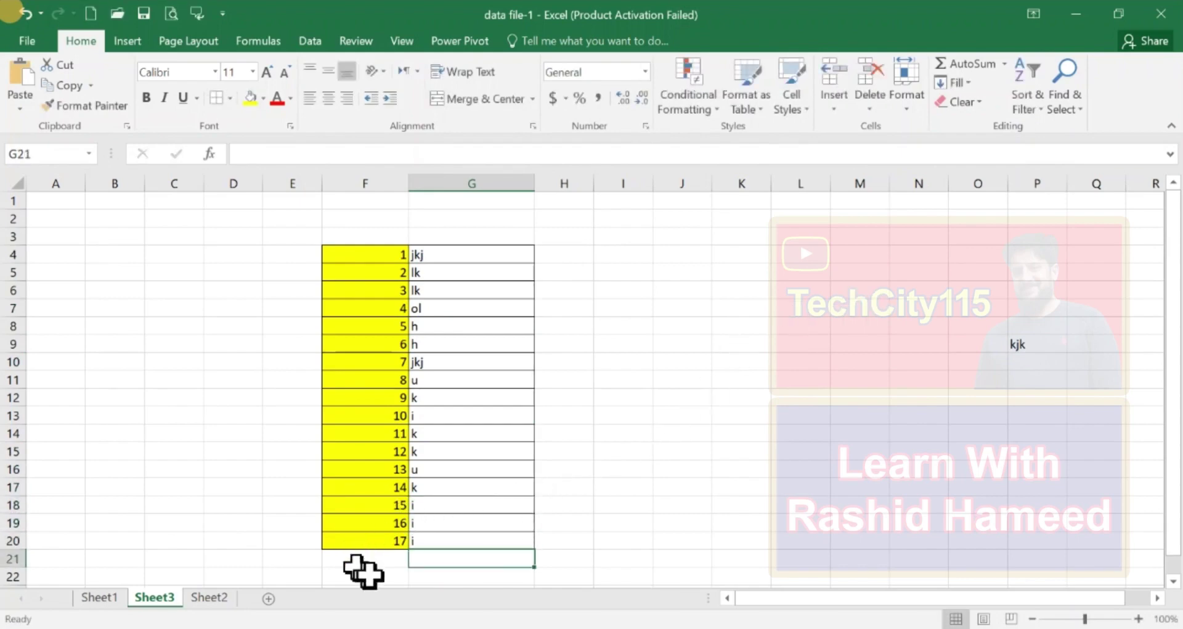
Step: Check the formula in F20, then enter gf in G21 below the numbered range
click(360, 540)
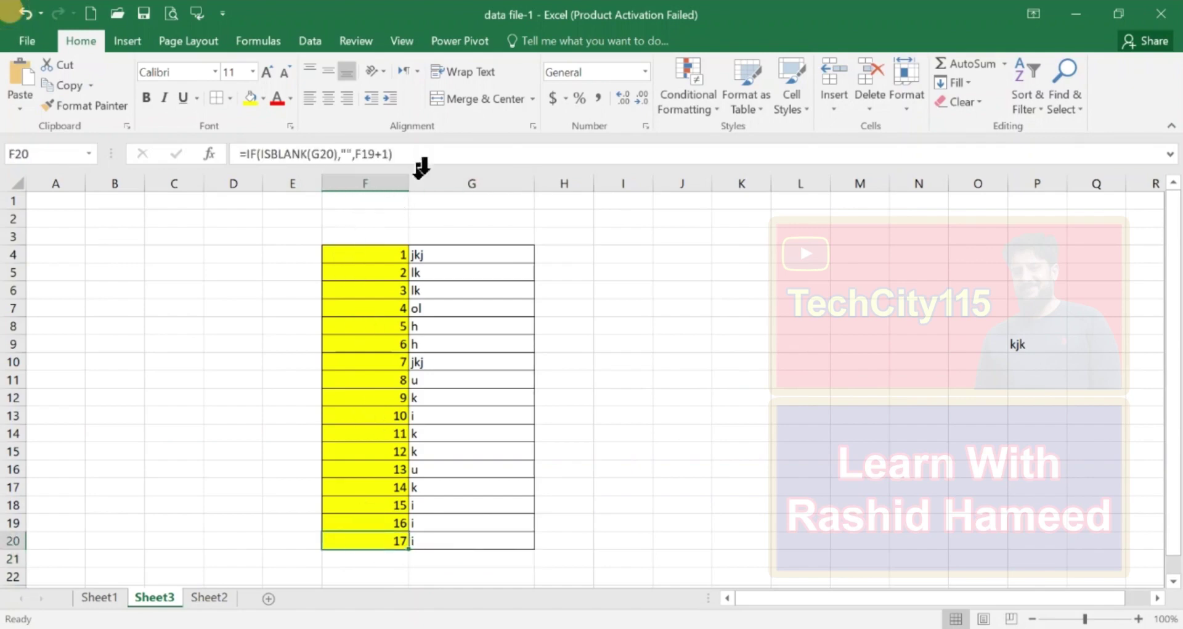
click(374, 562)
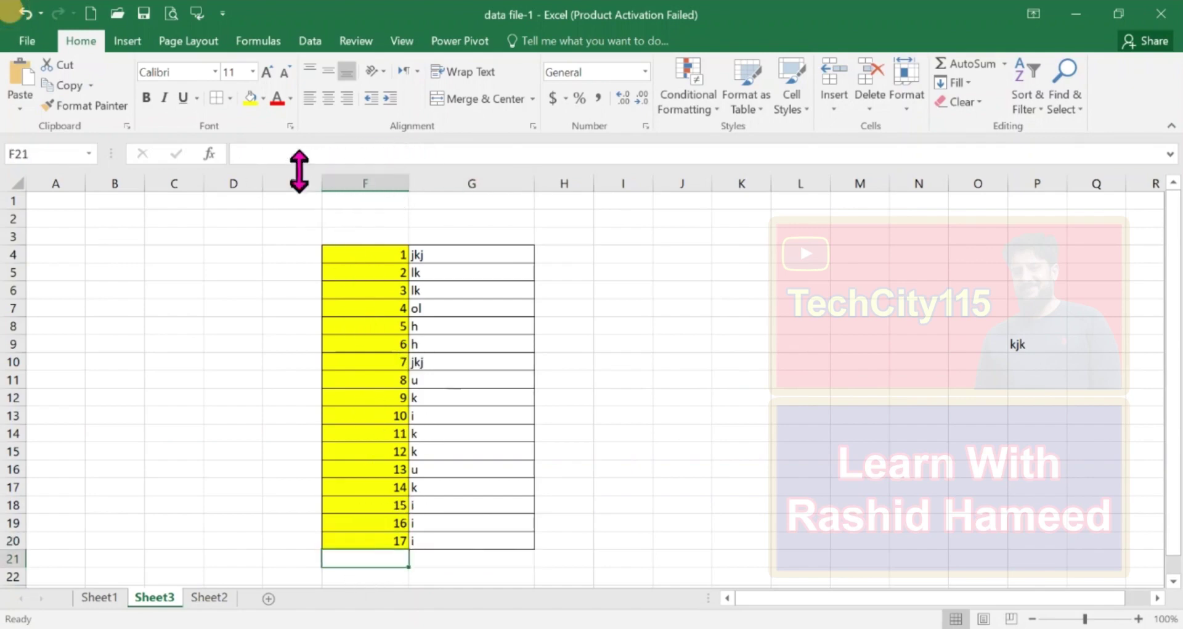
click(446, 561)
text(gf)
key(Return)
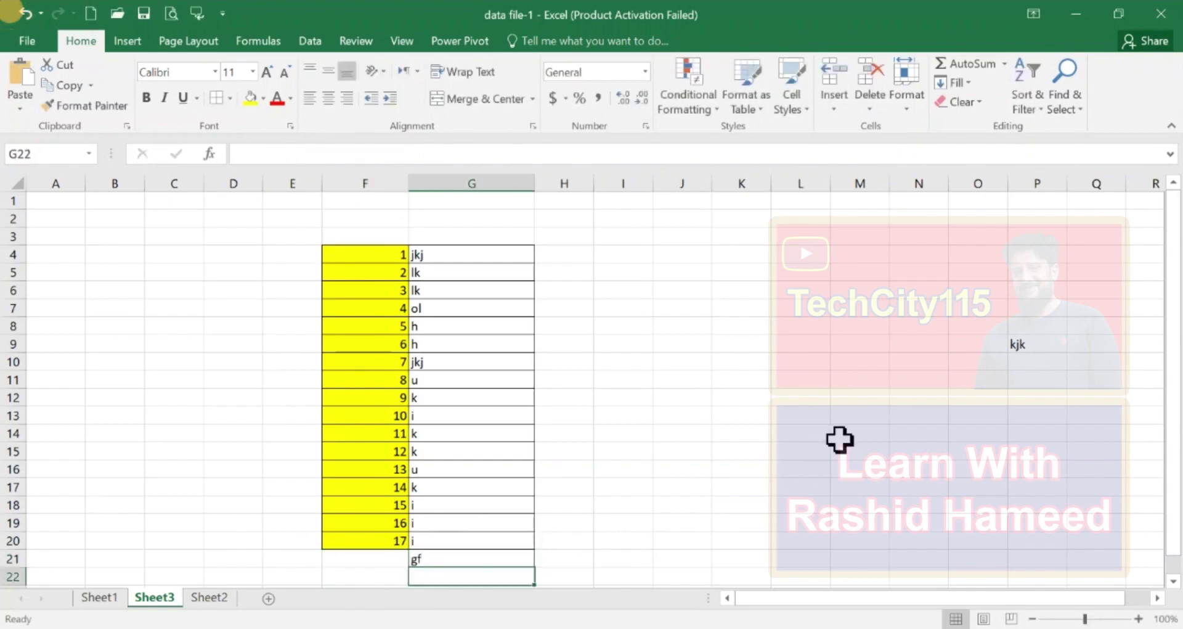
scroll(378, 421, down, 2)
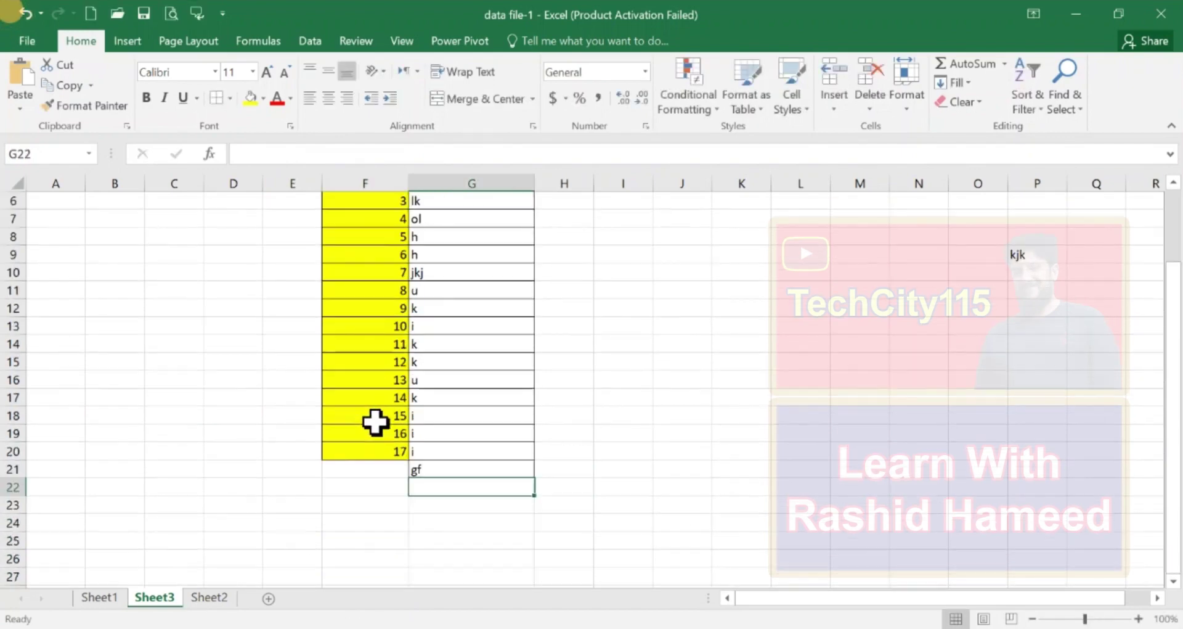
click(382, 454)
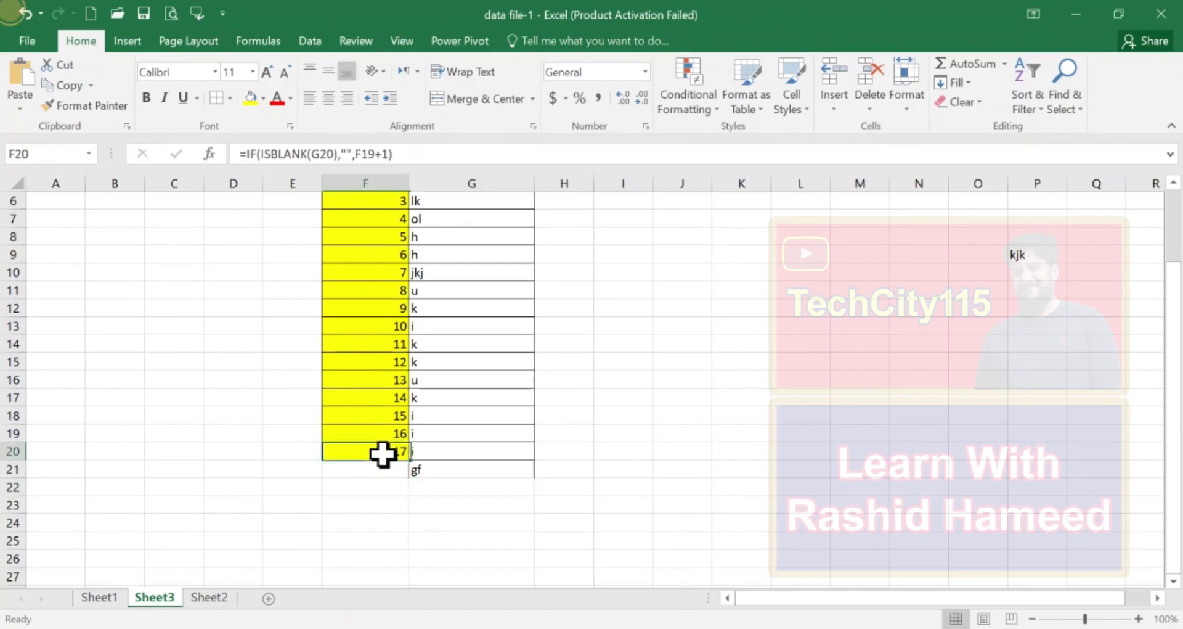
scroll(382, 394, up, 2)
click(369, 260)
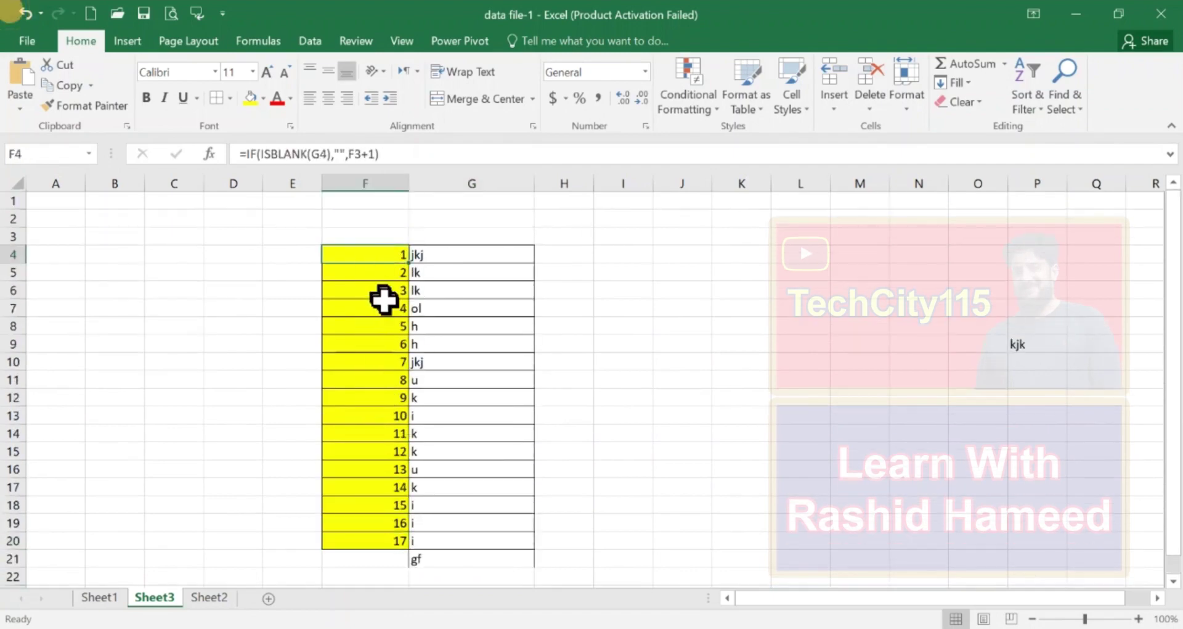
click(465, 255)
drag(465, 256, 922, 542)
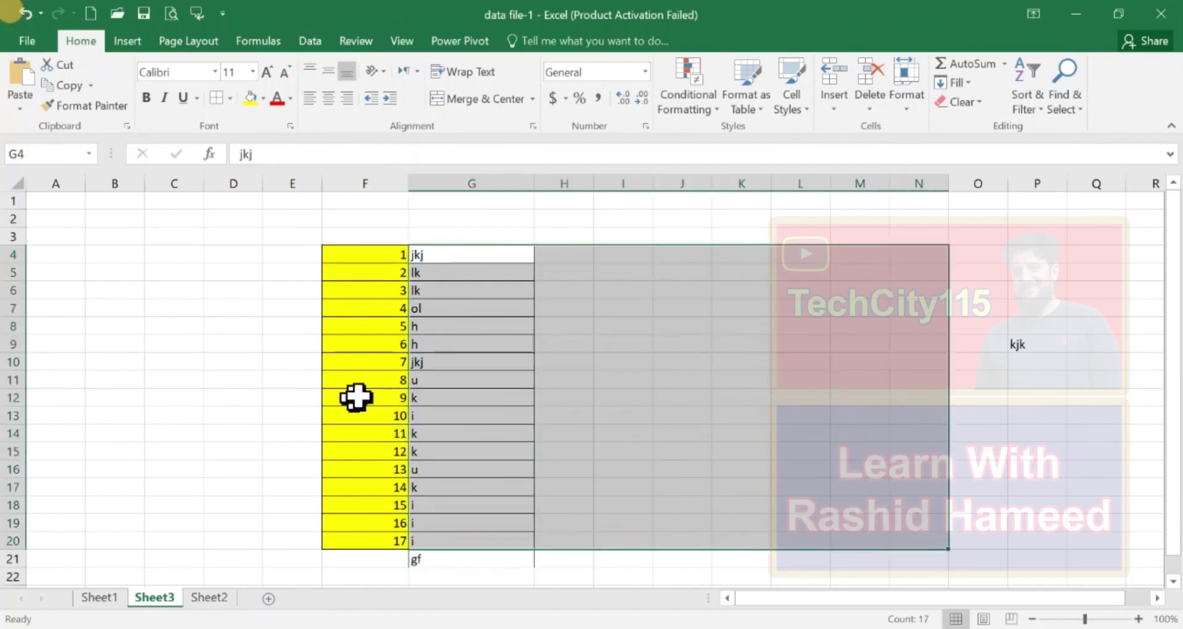
click(373, 254)
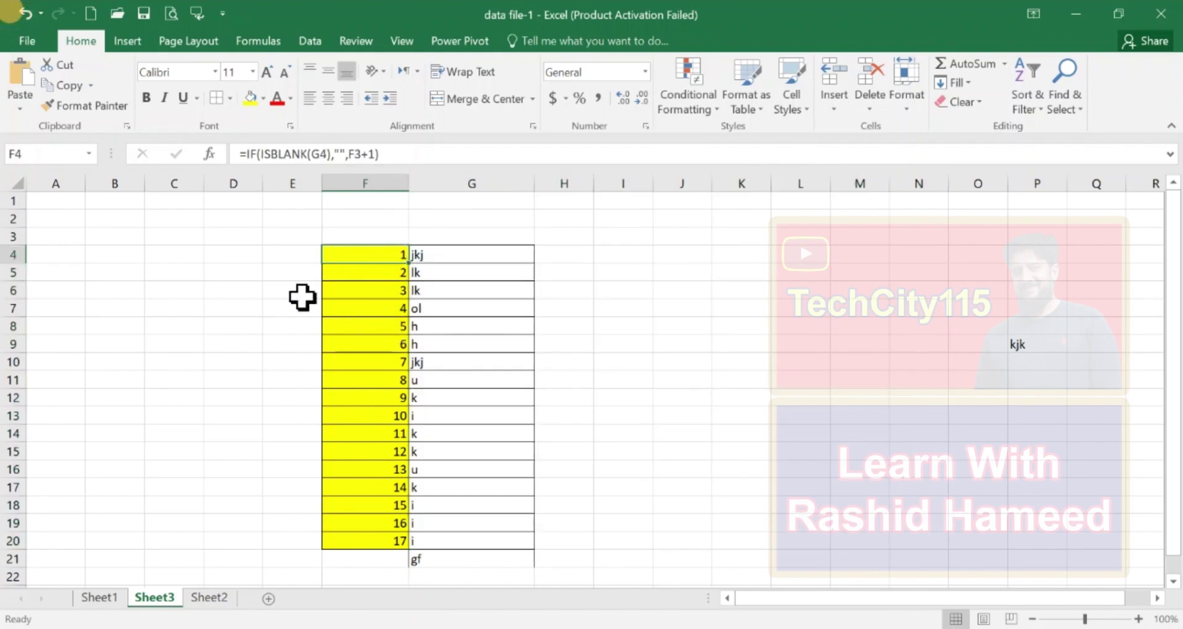
key(F2)
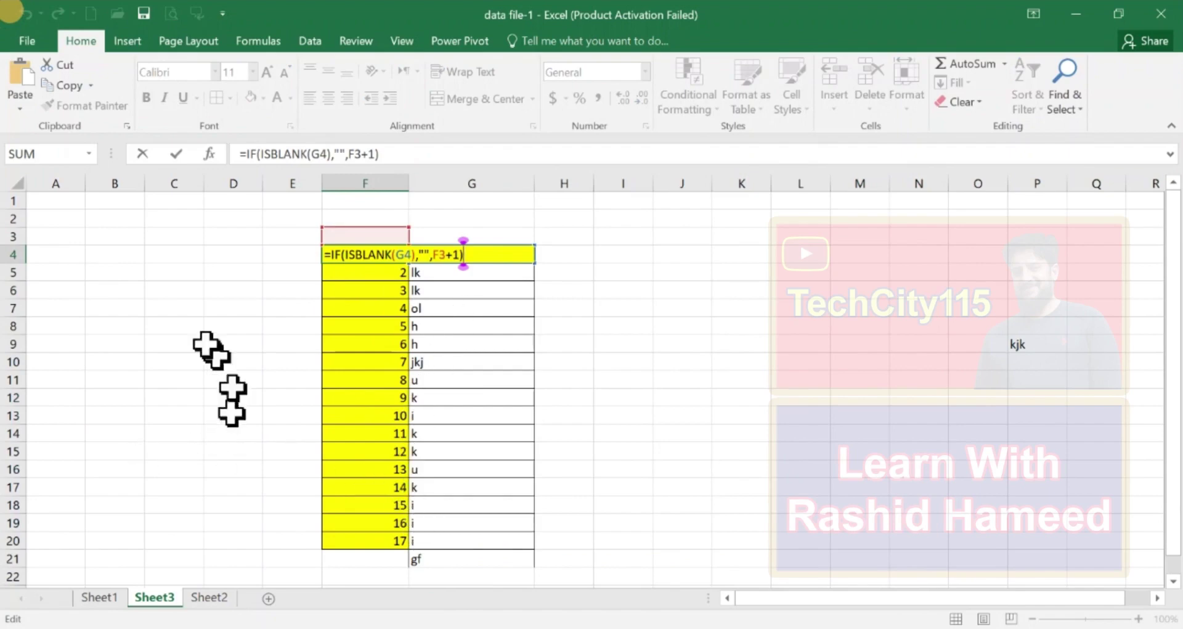
click(288, 322)
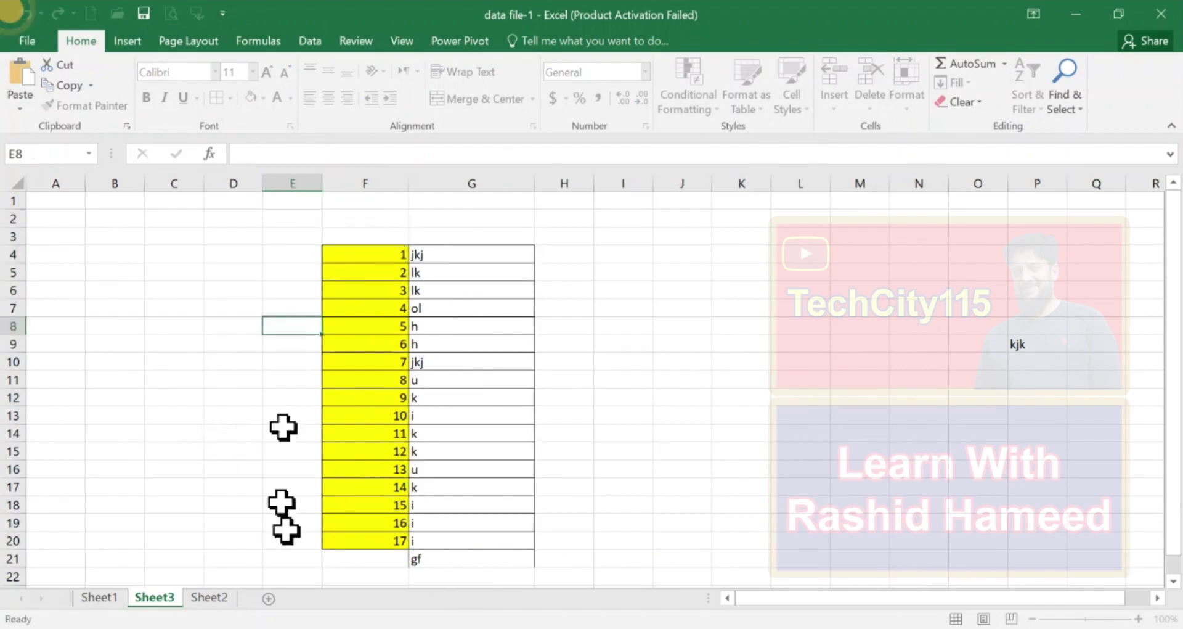
Step: On Sheet2, edit C7's banner into =IF(ISBLANK(d7),"",B6+1) by adding = and replacing C7 with d7
click(209, 596)
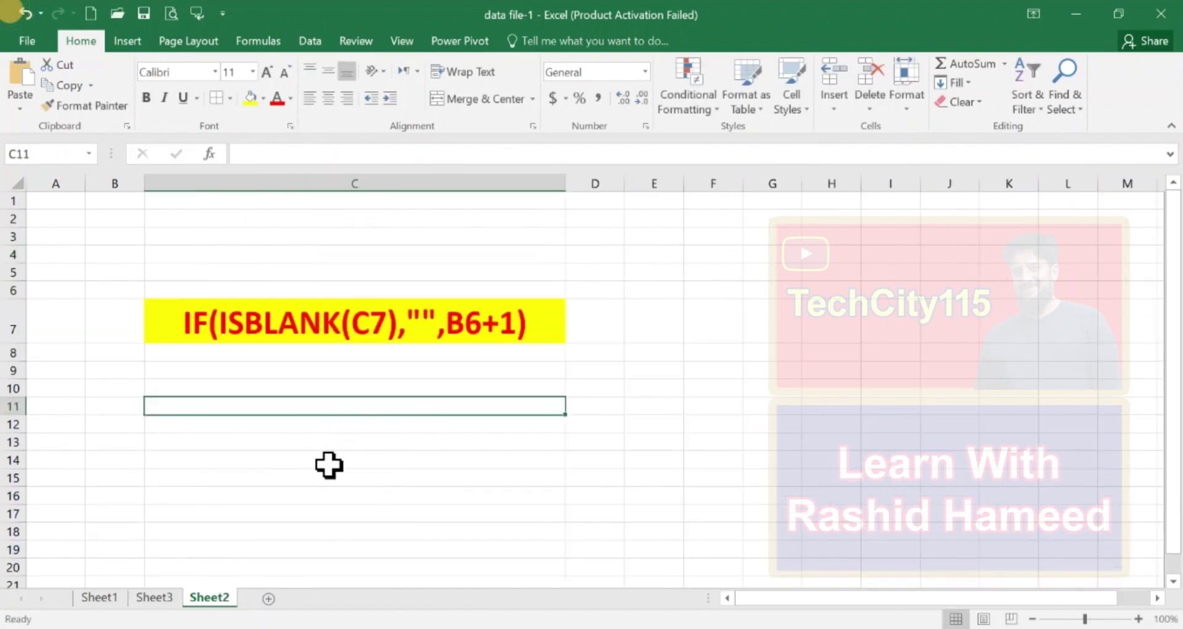
click(201, 324)
key(F2)
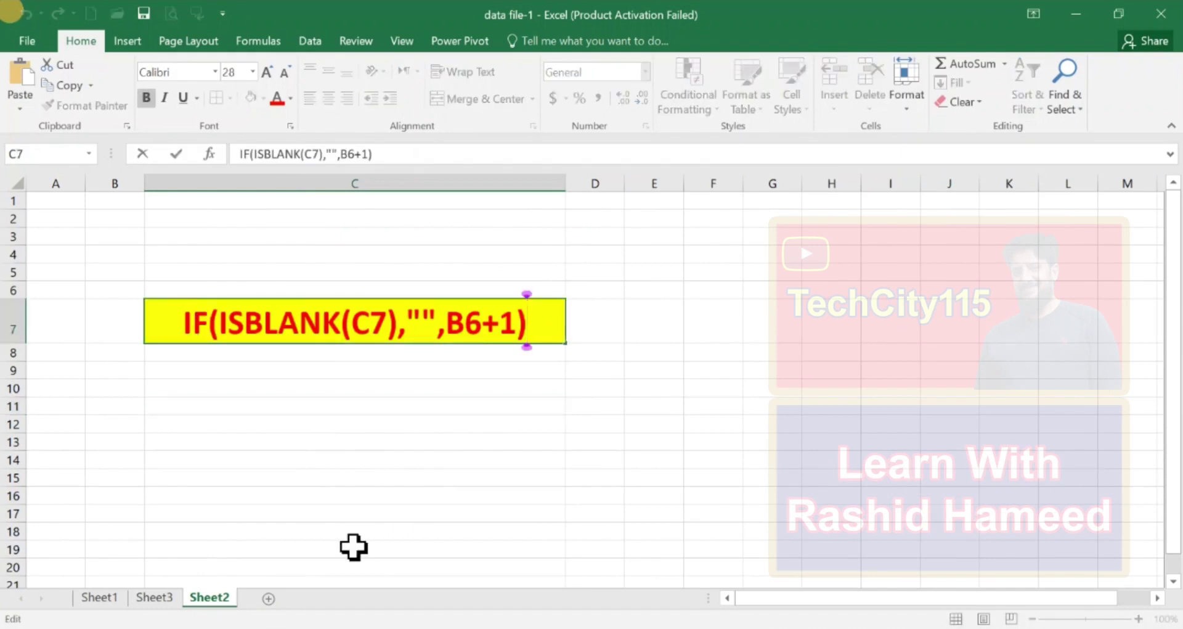
text(=)
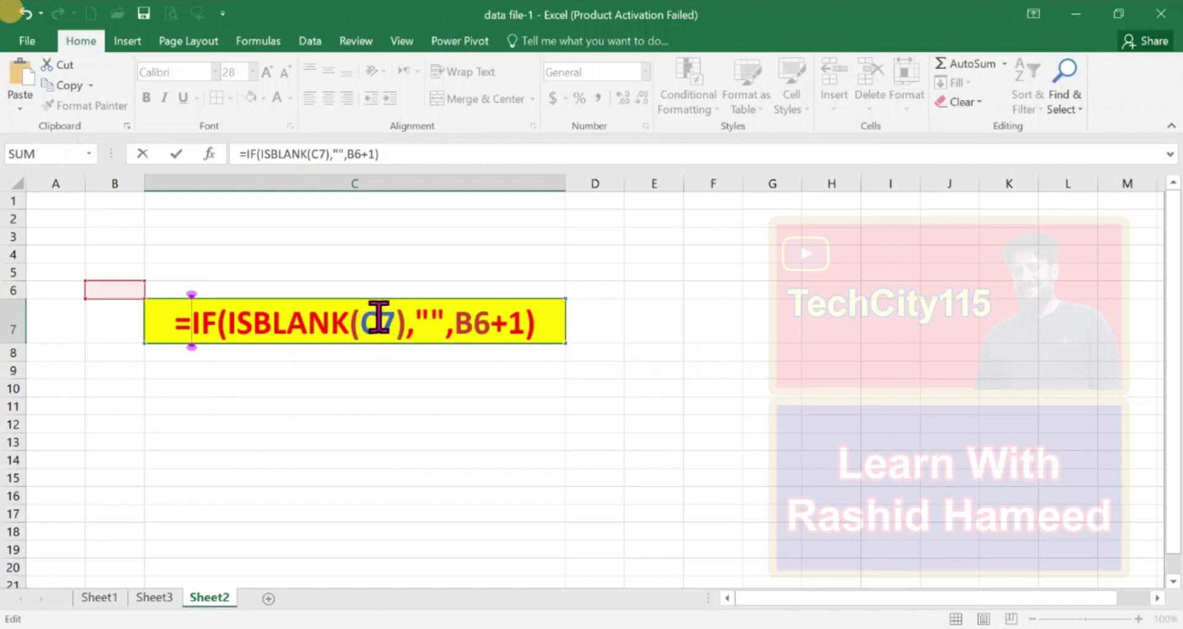
drag(363, 321, 378, 322)
text(d)
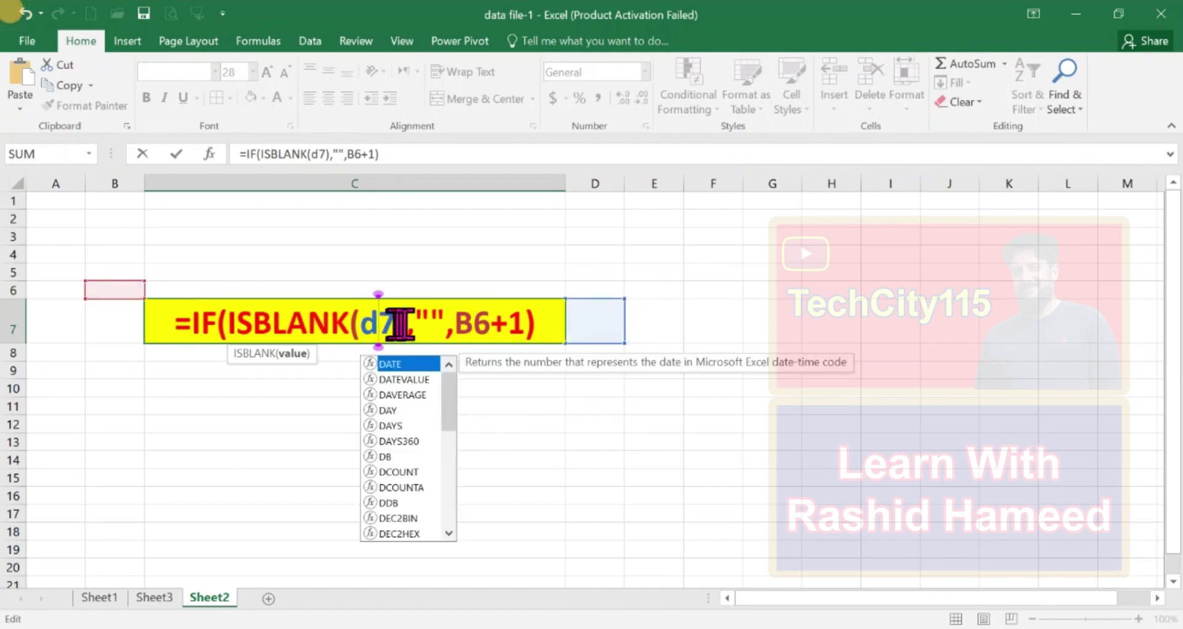
click(404, 322)
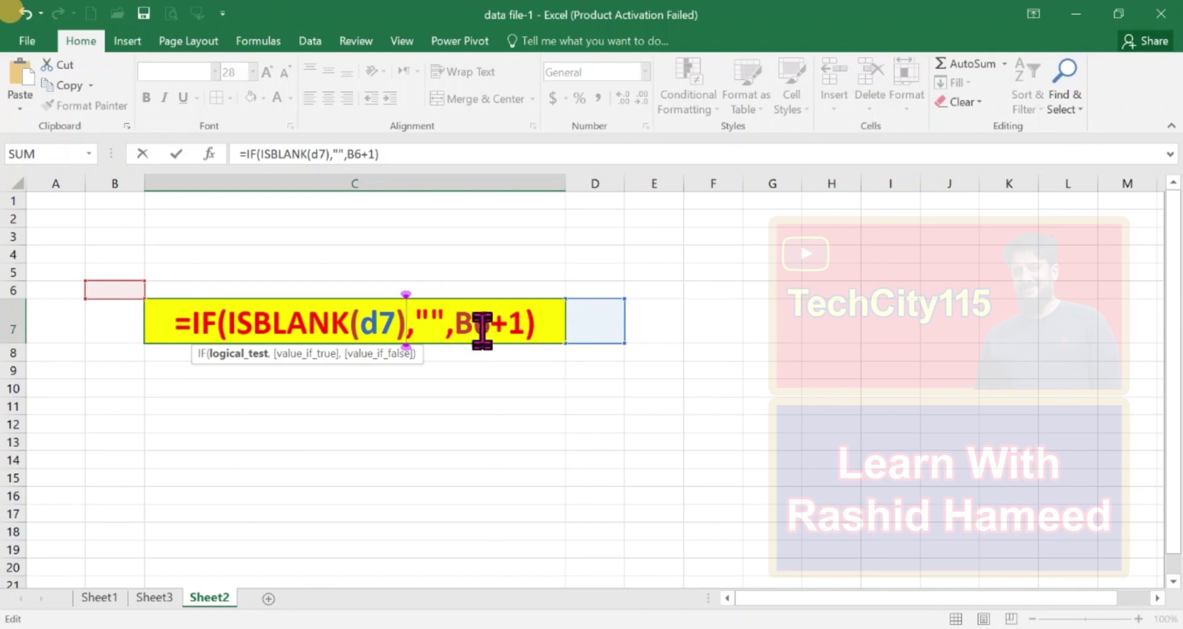
Step: Change C7's formula to =IF(ISBLANK(D7),"ok",C6+1) and confirm it
click(474, 321)
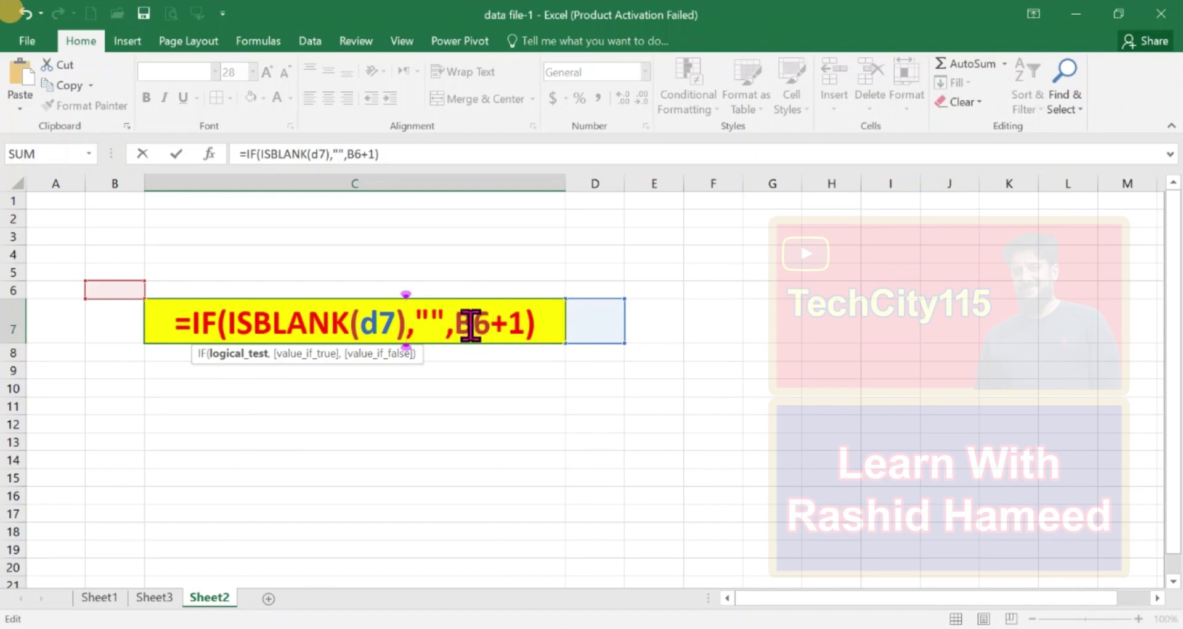
key(BackSpace)
text(c)
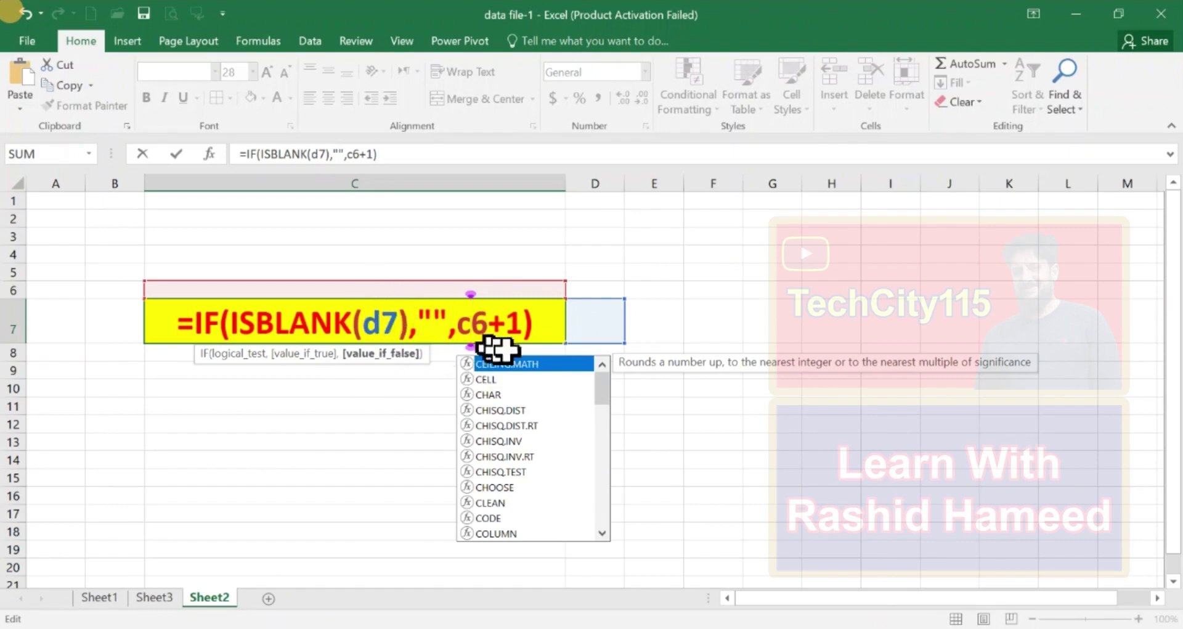
click(433, 323)
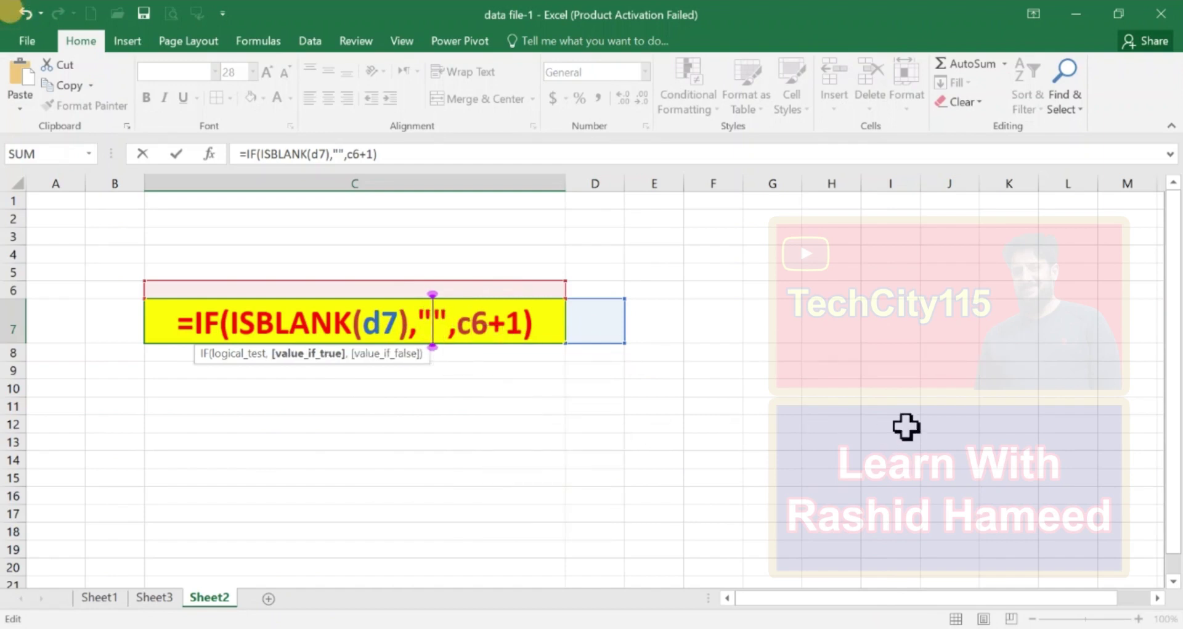
text(ok)
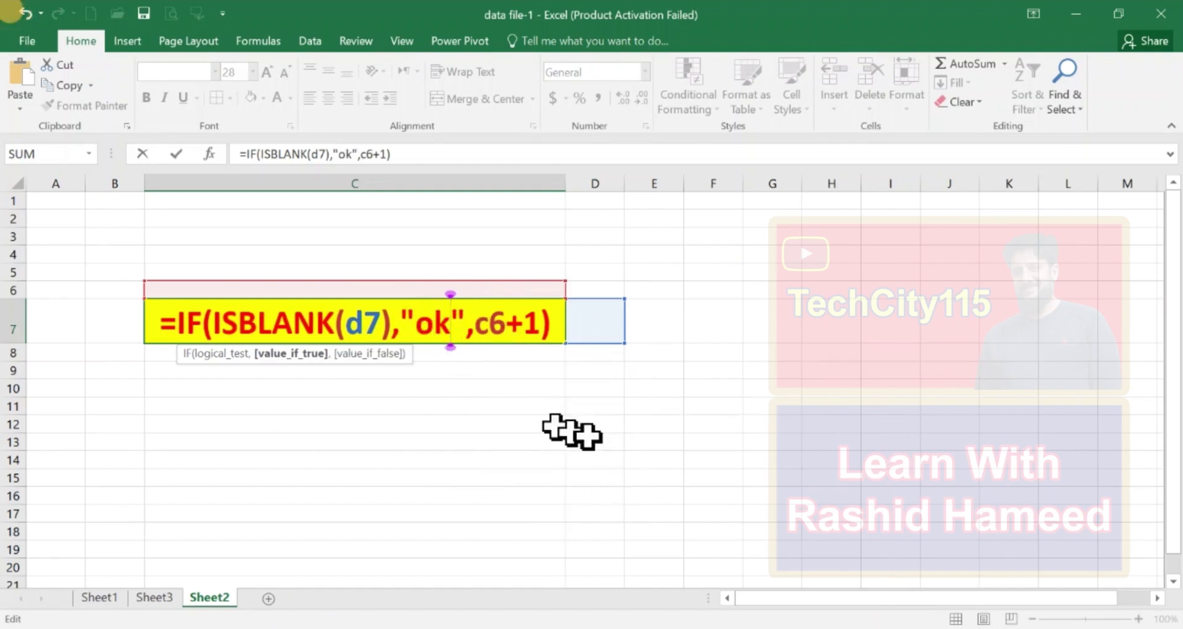
key(Return)
key(Up)
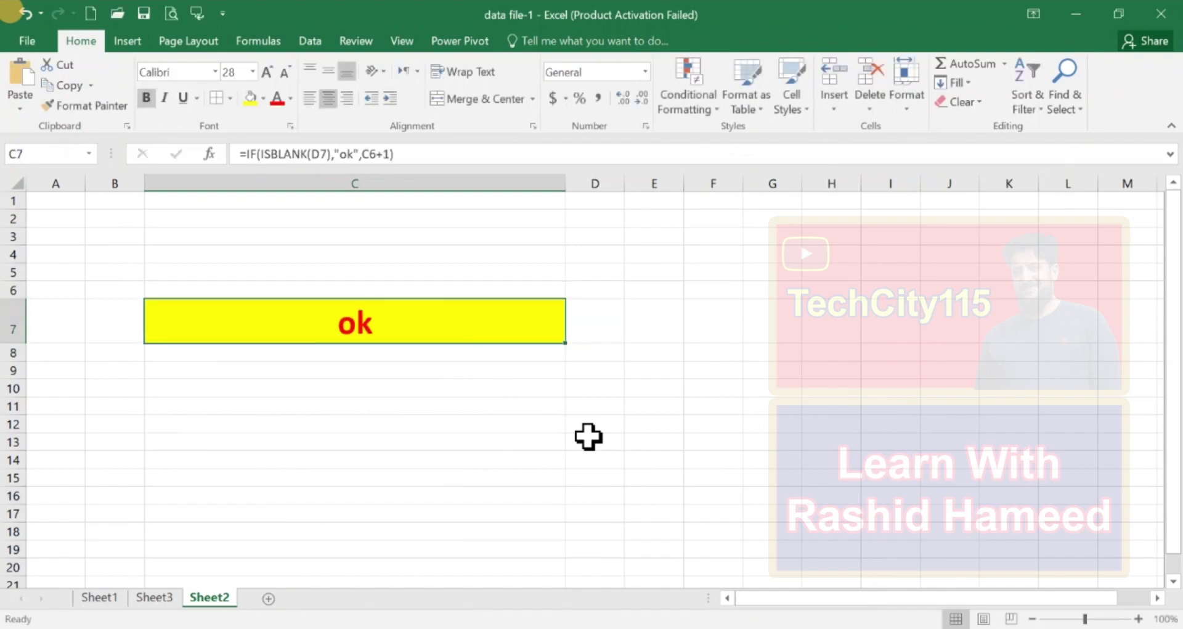
key(Right)
click(263, 97)
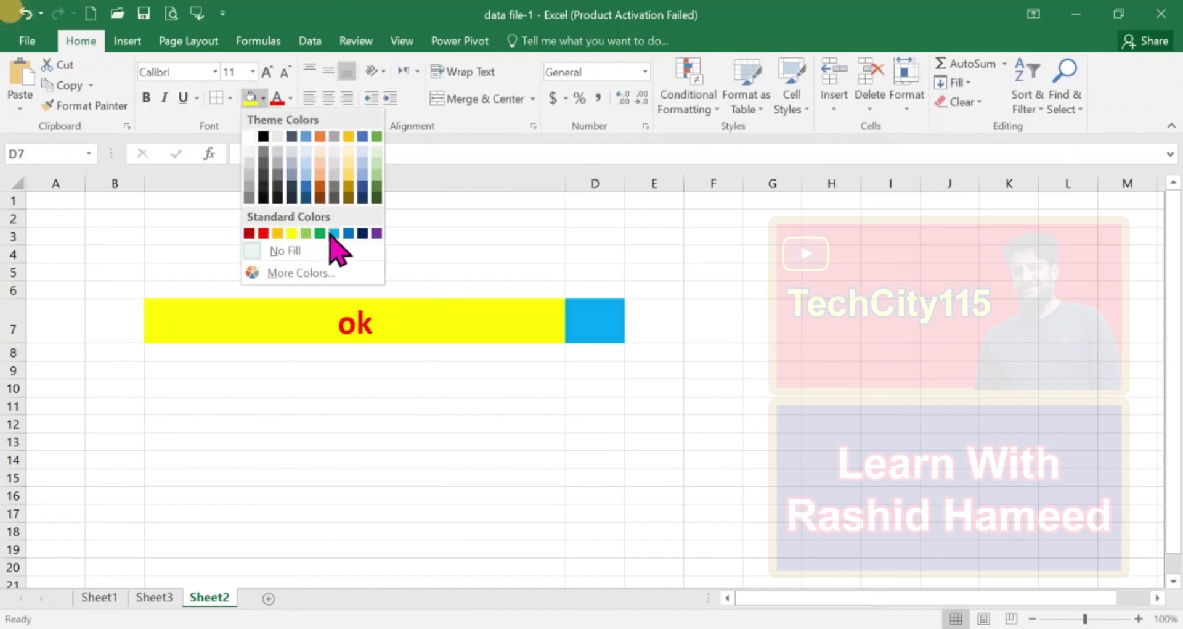
Step: Fill D7 light green and enter test text fg, turning C7's result into 1
click(306, 234)
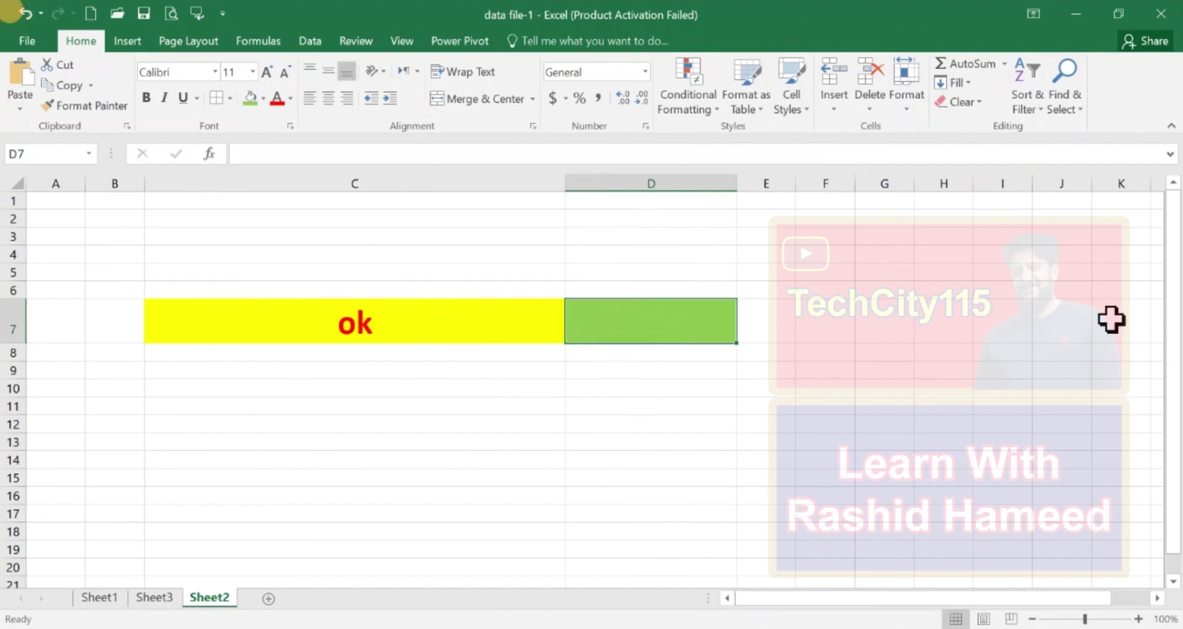
text(fghh)
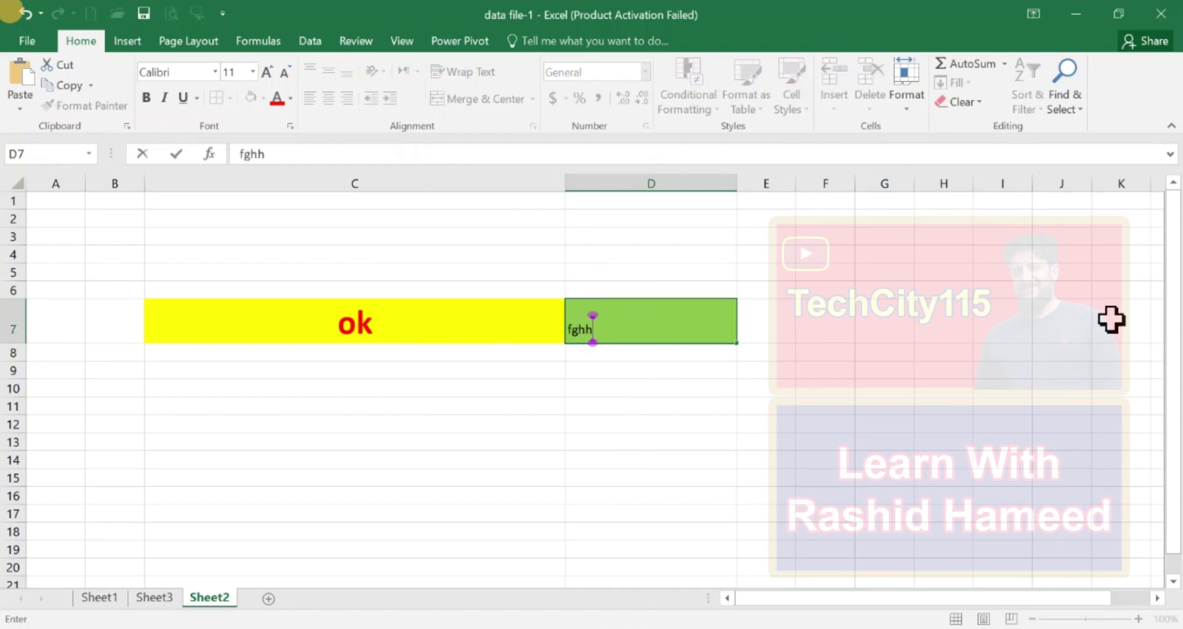
key(Return)
key(Up)
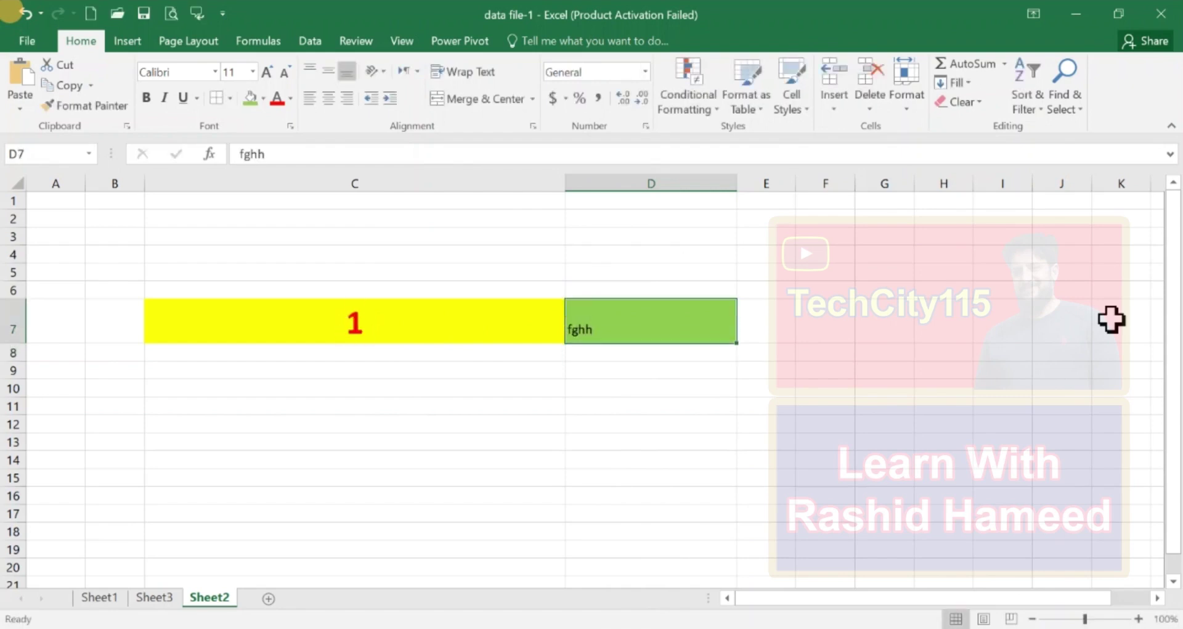
Step: Enlarge and centre D7's text, then delete it so C7 shows ok again
click(267, 72)
click(267, 72)
click(266, 72)
click(329, 98)
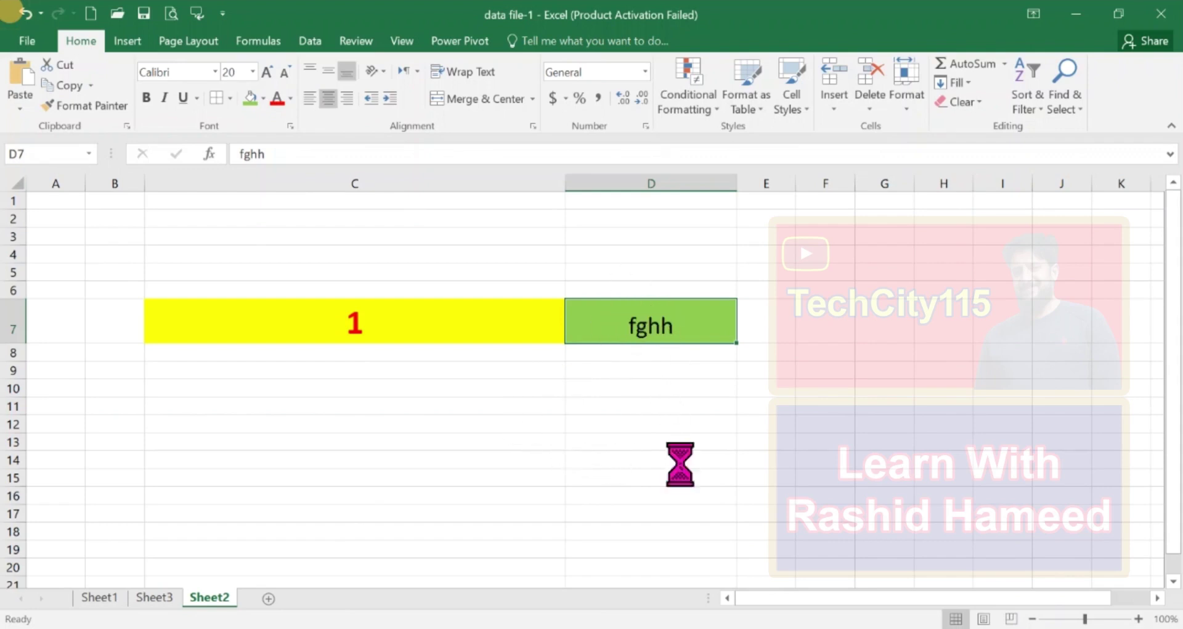
key(Delete)
click(402, 320)
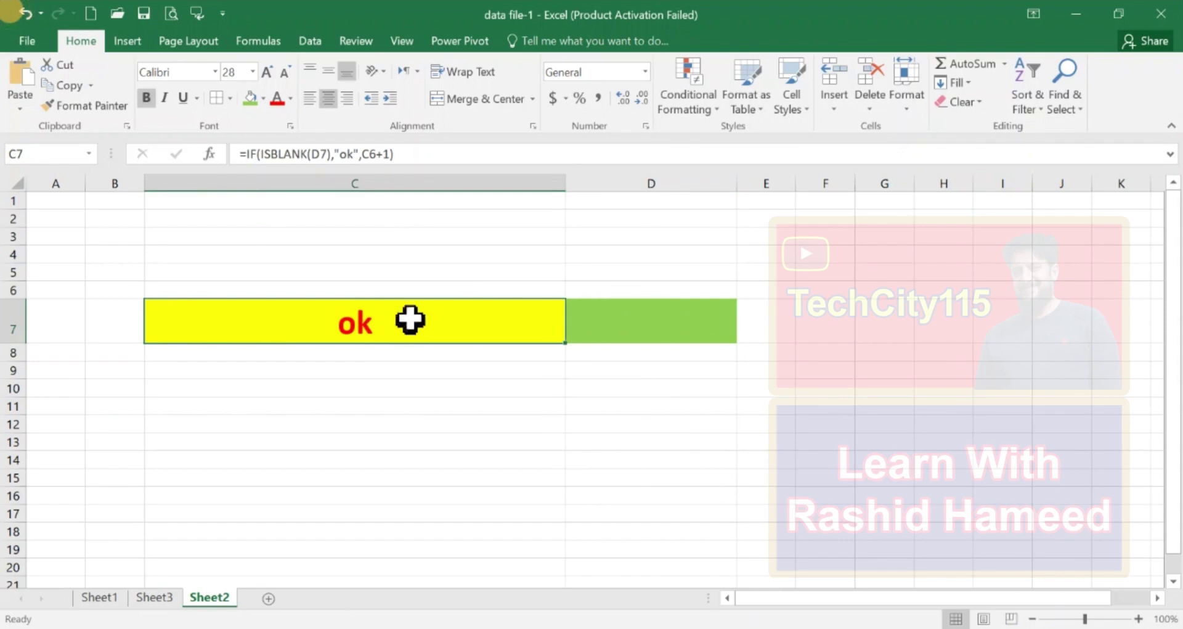
Step: Replace "ok" with "true" in C7's IF formula and confirm it
double_click(407, 318)
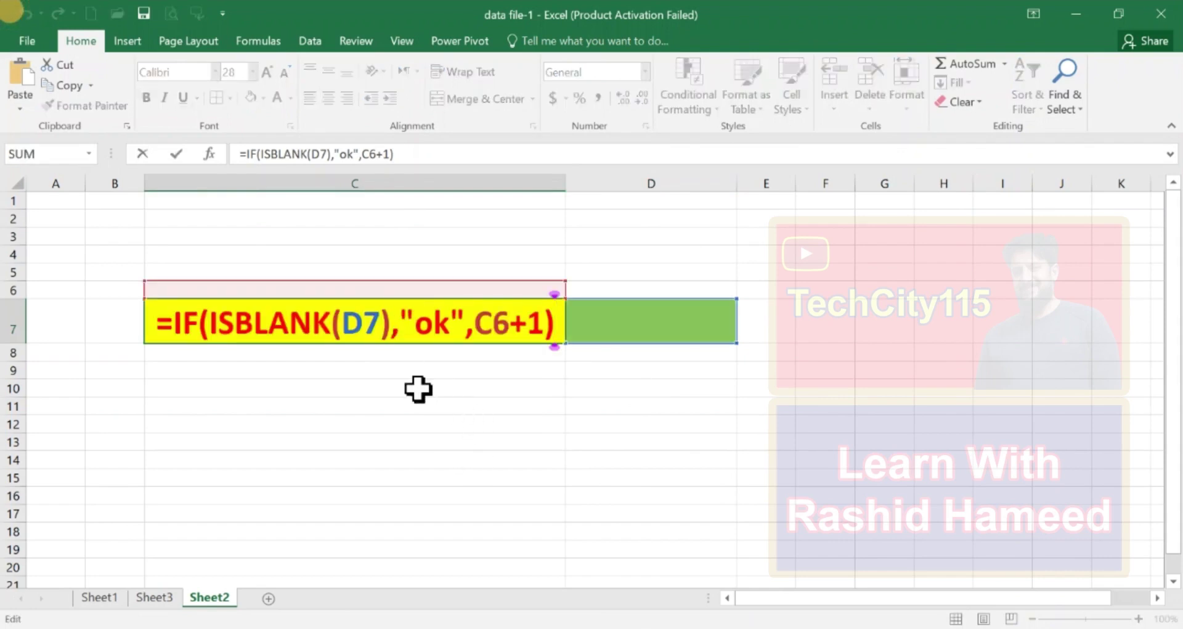
click(415, 324)
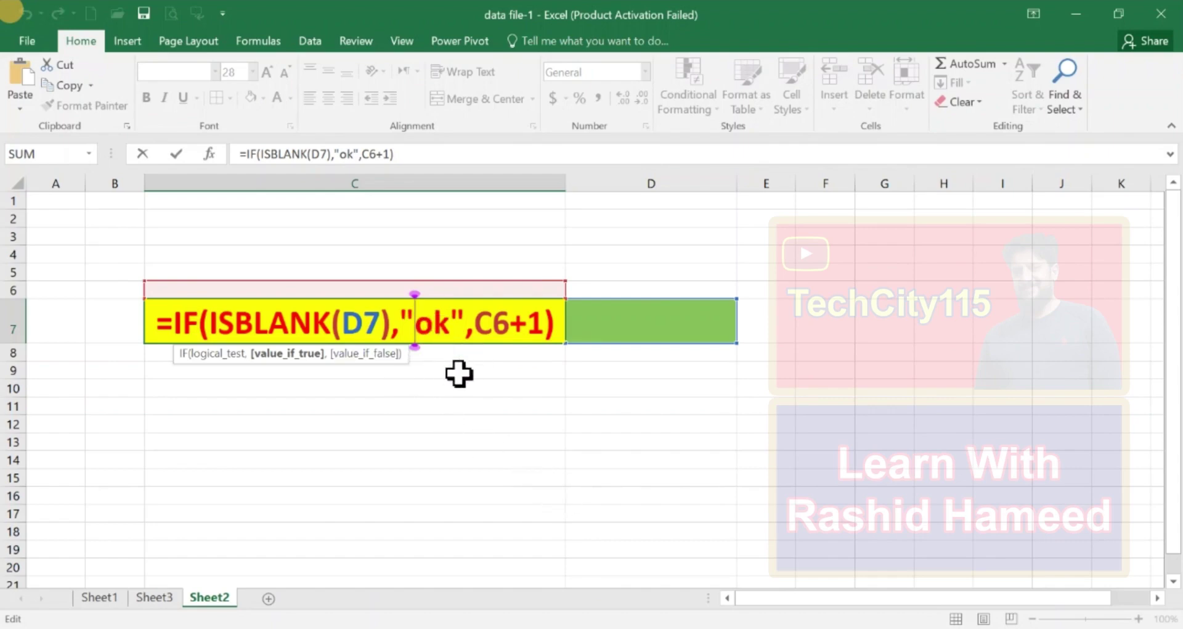
key(Delete)
key(Delete)
text(tr)
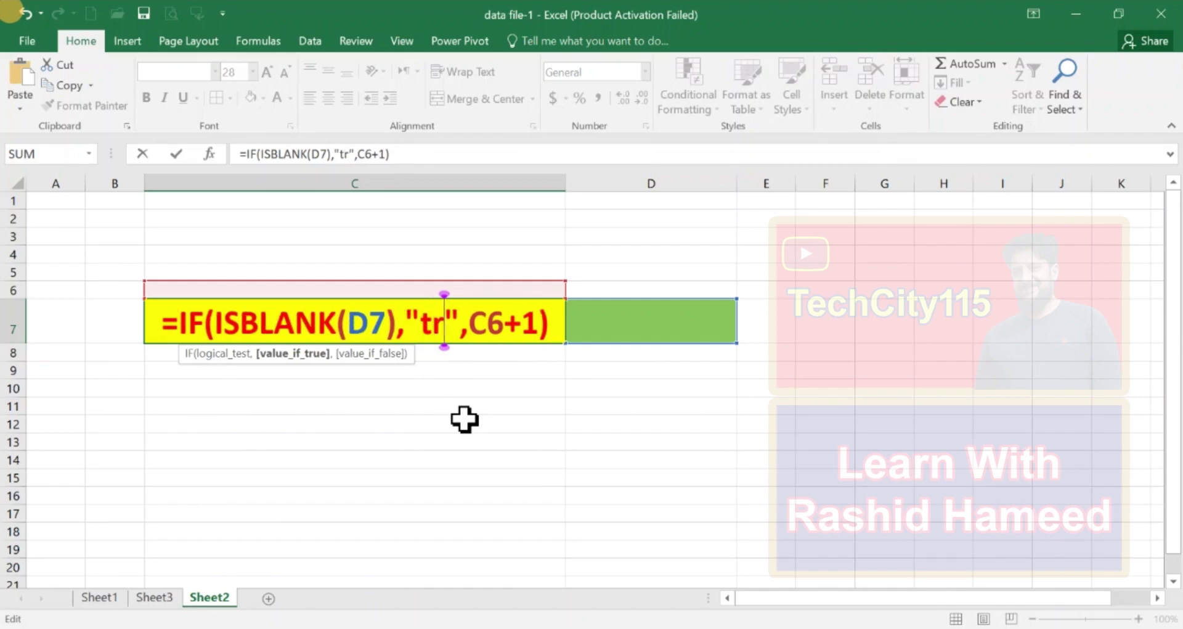
text(ue)
key(Return)
Step: Type ret into D7 so C7 displays 1, then return to C7
key(Up)
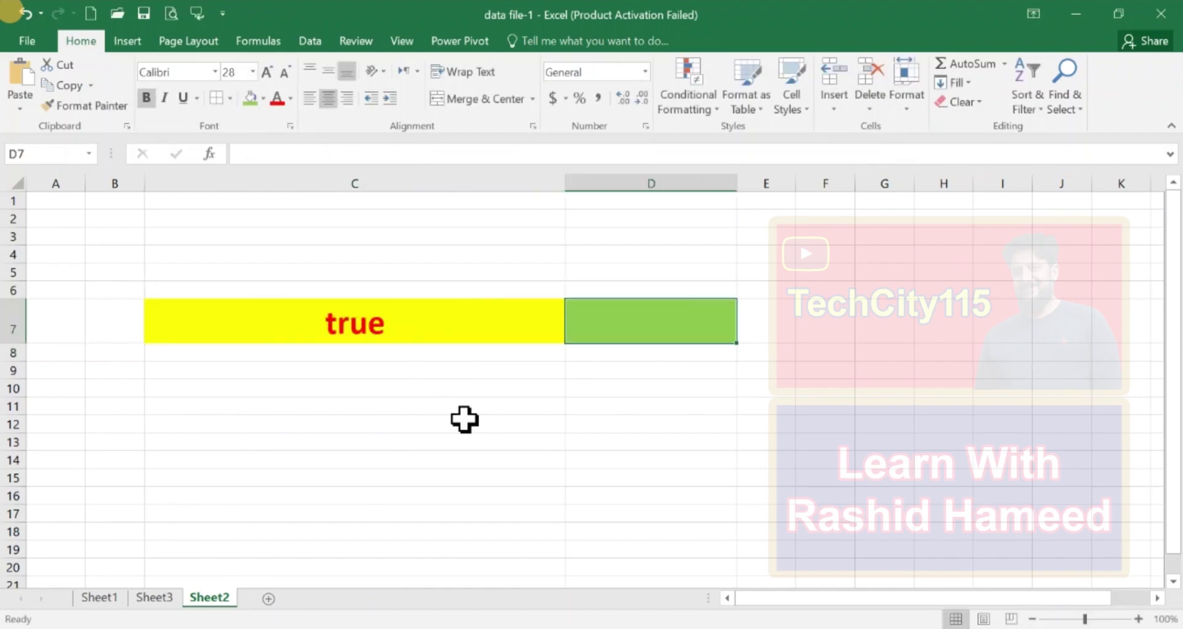
key(Right)
text(r)
key(Return)
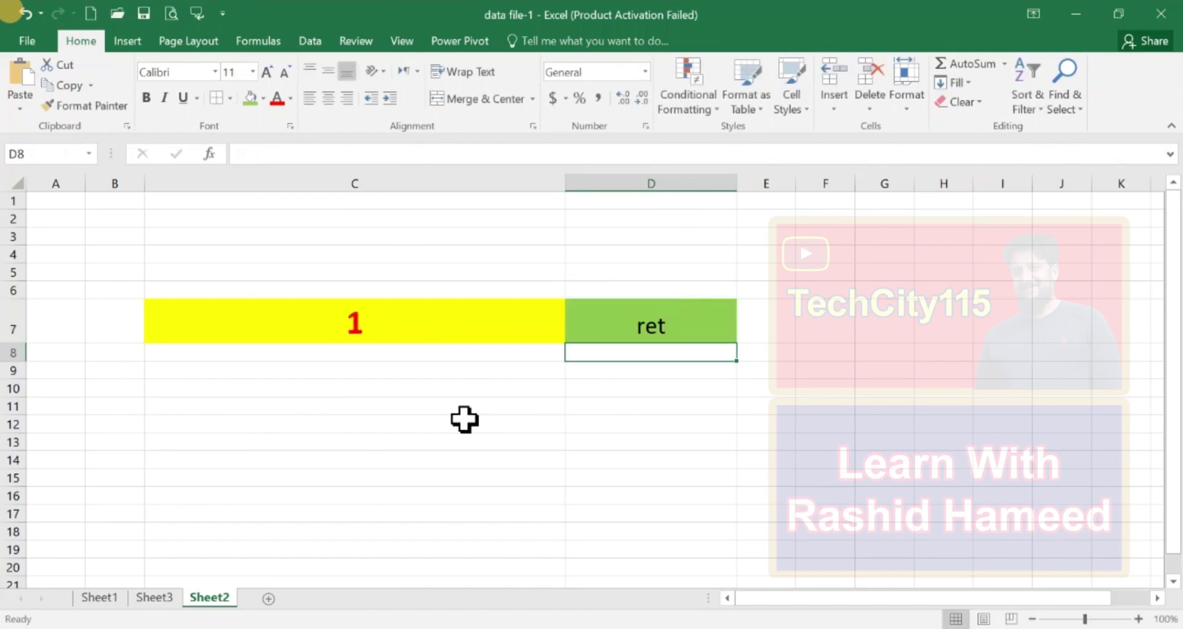
key(Left)
key(Up)
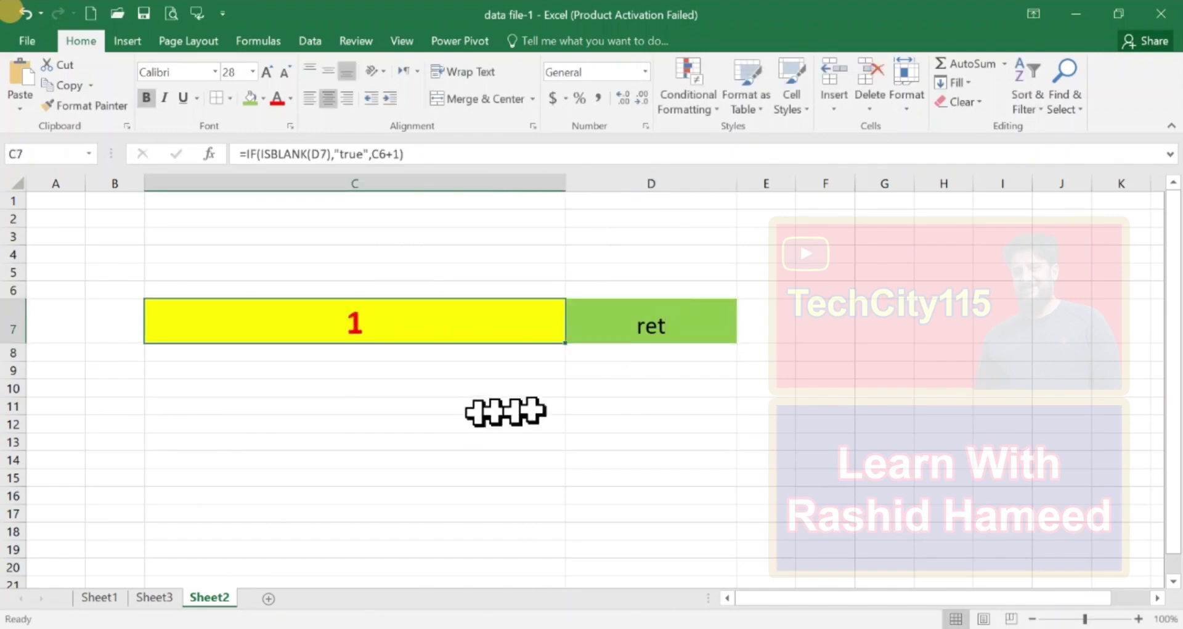
Step: Copy C7's counter formula down through C17
drag(564, 343, 527, 524)
scroll(493, 463, down, 2)
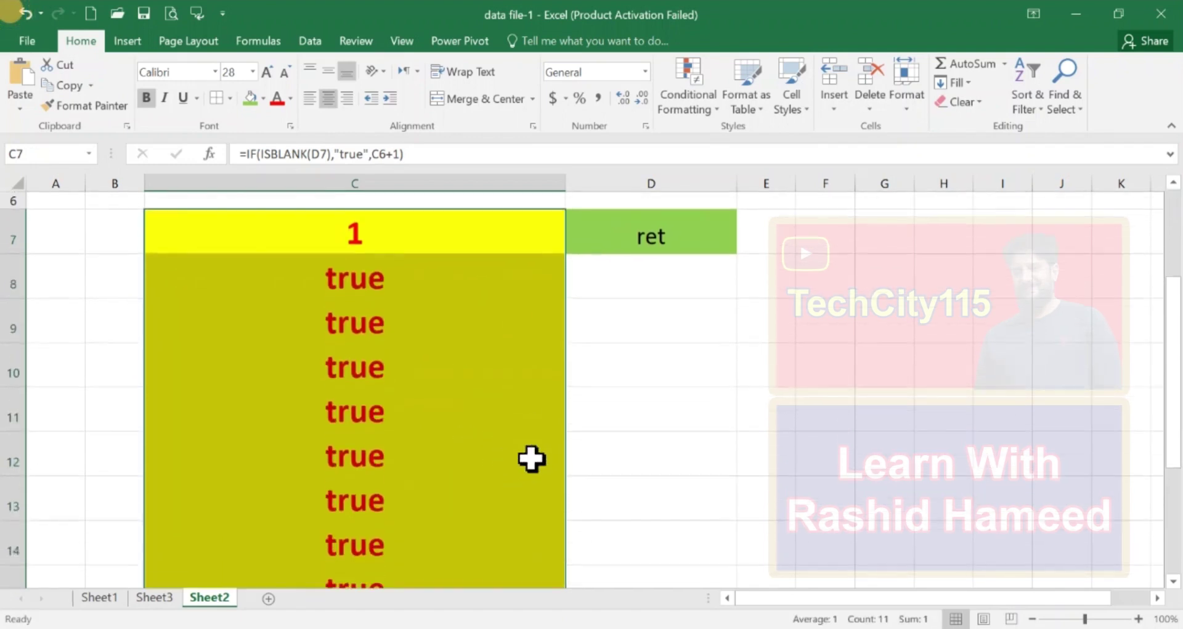
mouse_move(668, 264)
mouse_down()
mouse_move(667, 390)
mouse_move(652, 252)
mouse_up()
Step: Copy the ret entry from D7 down to D17, then reopen C7's formula for editing
click(660, 220)
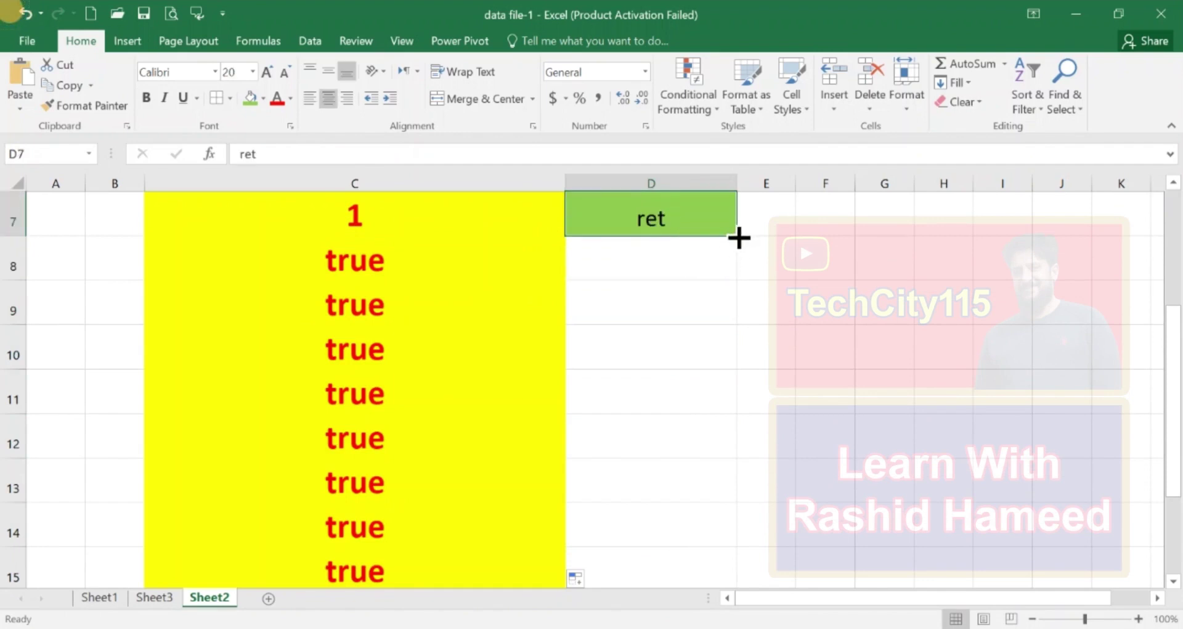
drag(738, 238, 719, 570)
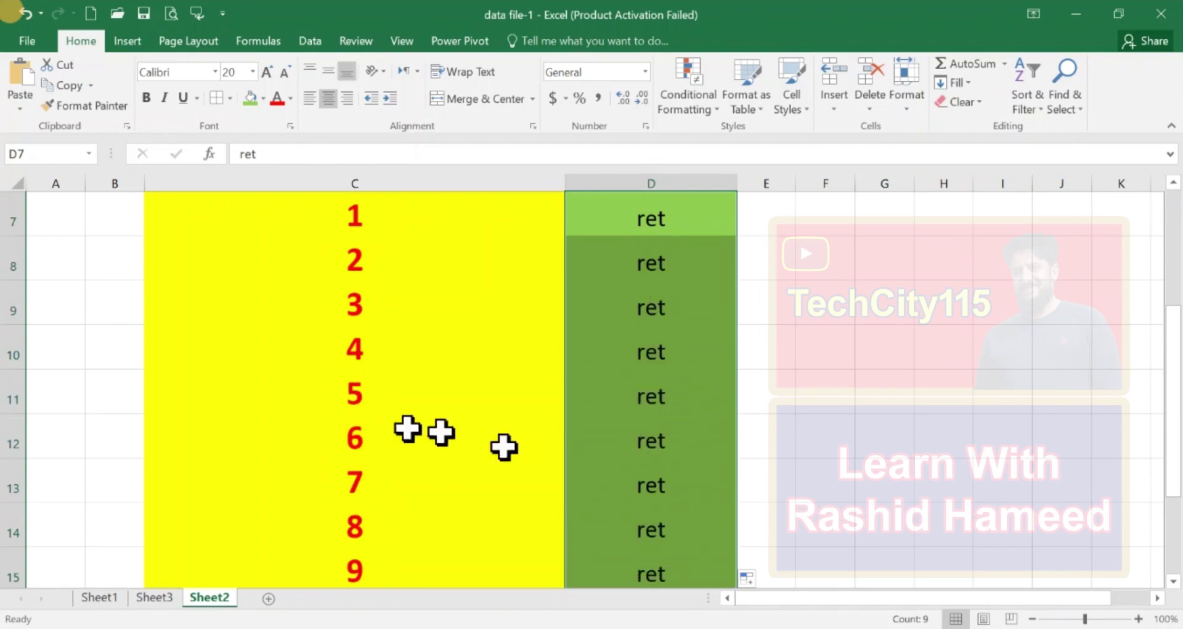
scroll(422, 341, down, 2)
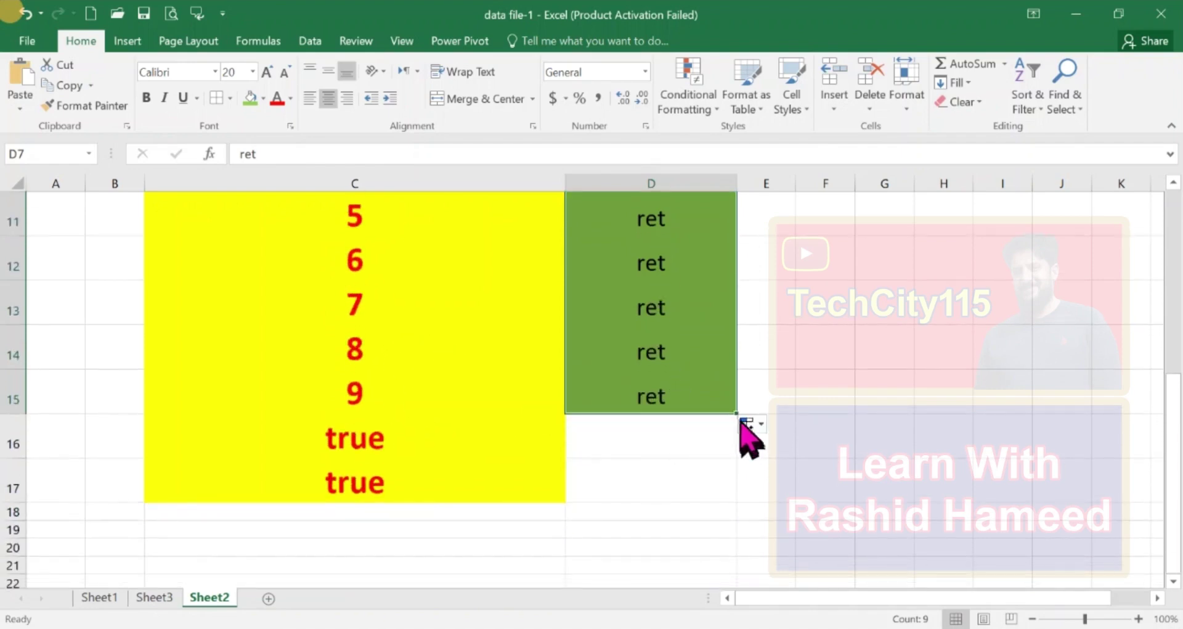
drag(737, 412, 731, 483)
scroll(331, 224, down, 3)
click(345, 238)
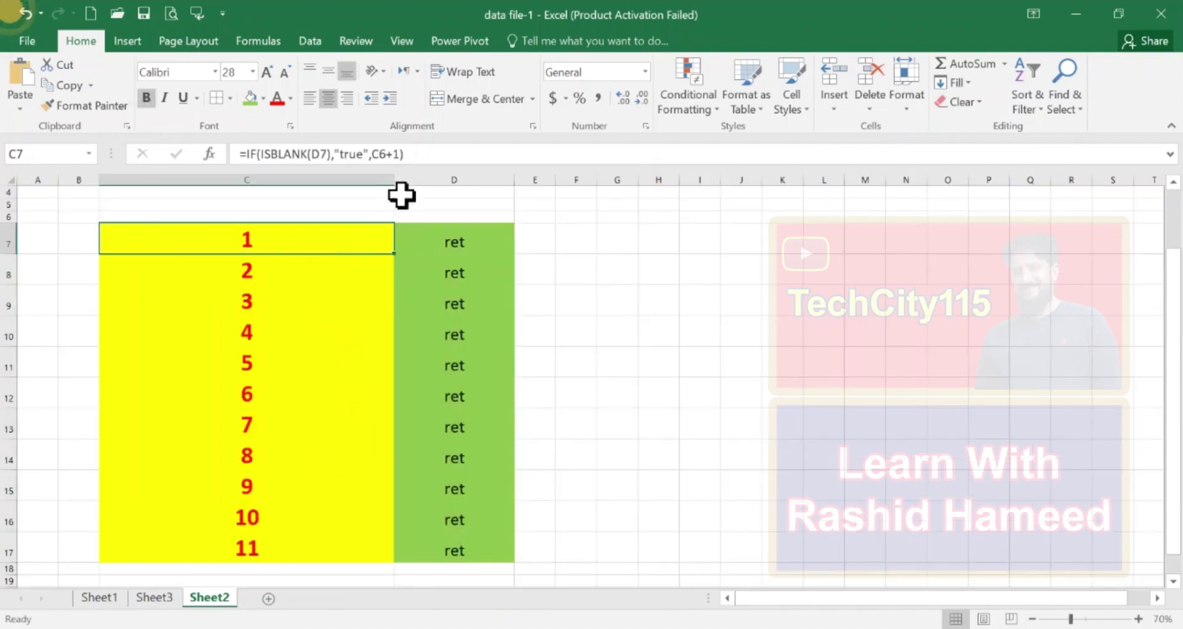
double_click(342, 243)
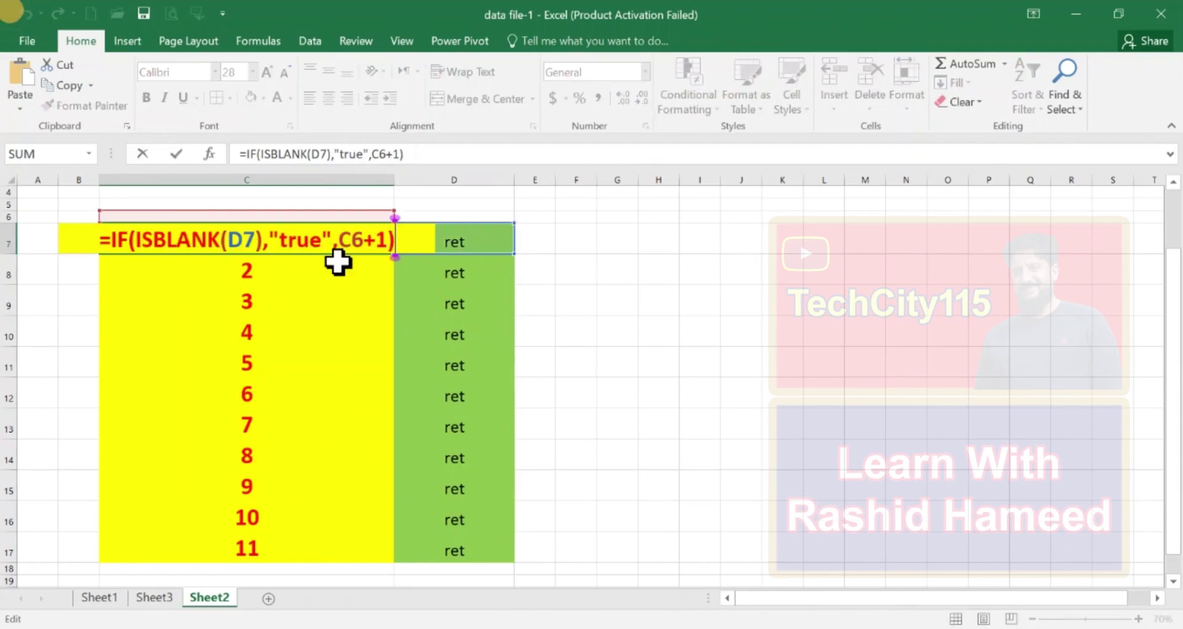
Step: Change C7's formula to =IF(ISBLANK(D7),"",C6+1) so blank D cells give an empty result
click(279, 242)
key(Delete)
key(Delete)
key(Delete)
key(Delete)
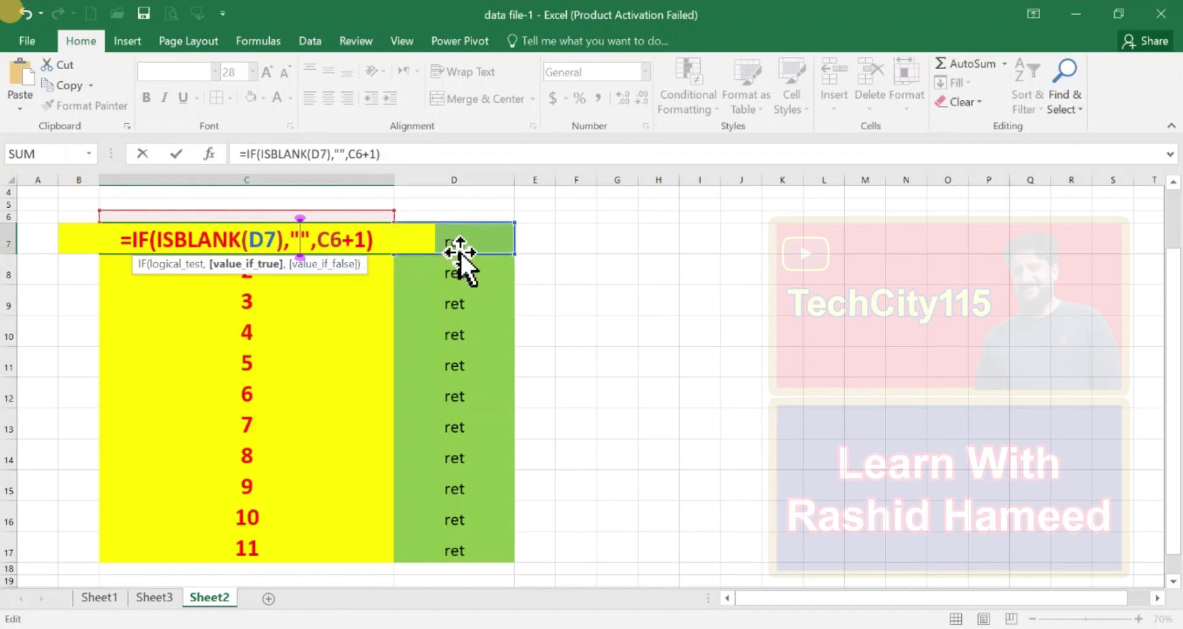
key(Return)
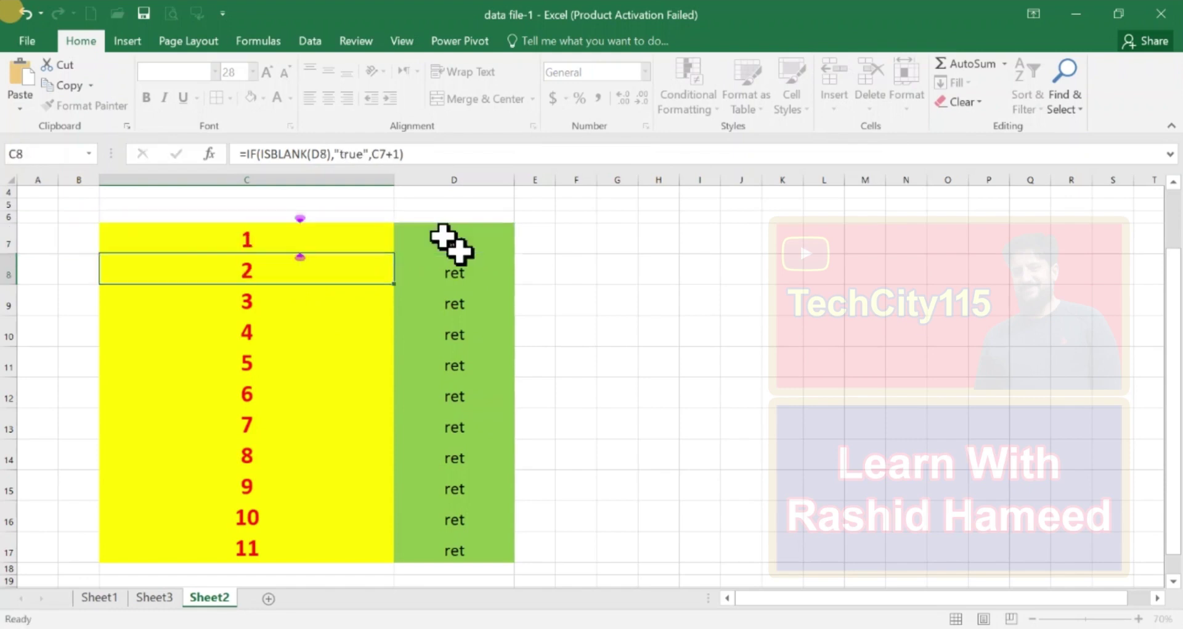
Step: Clear the ret entries from D7:D17
drag(478, 246, 476, 547)
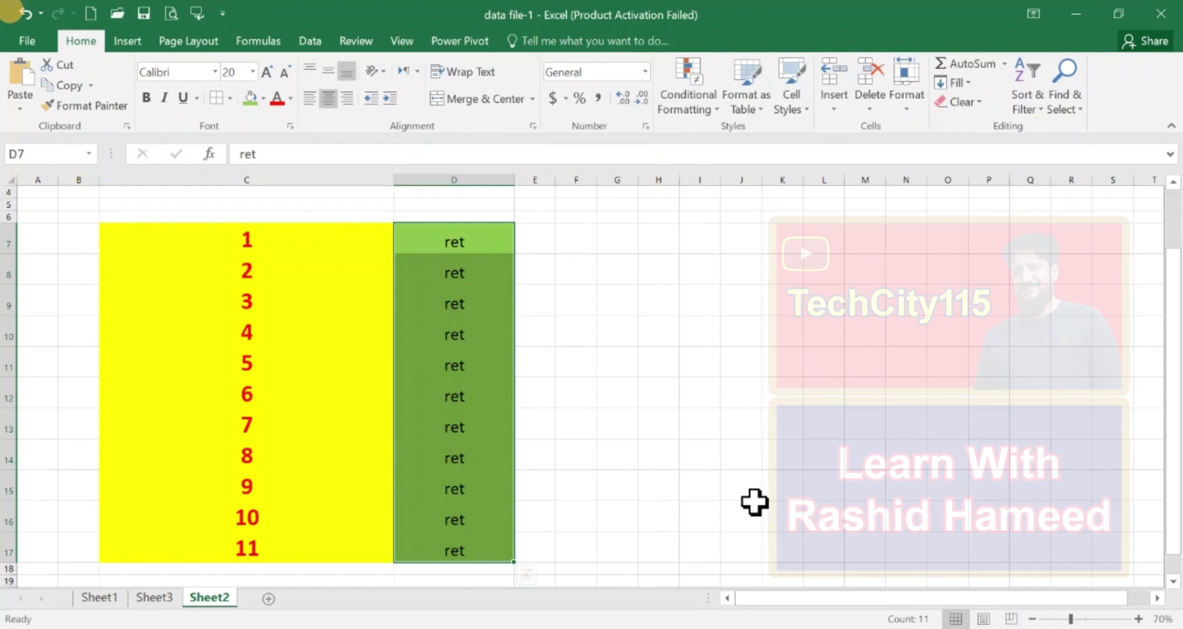
key(Delete)
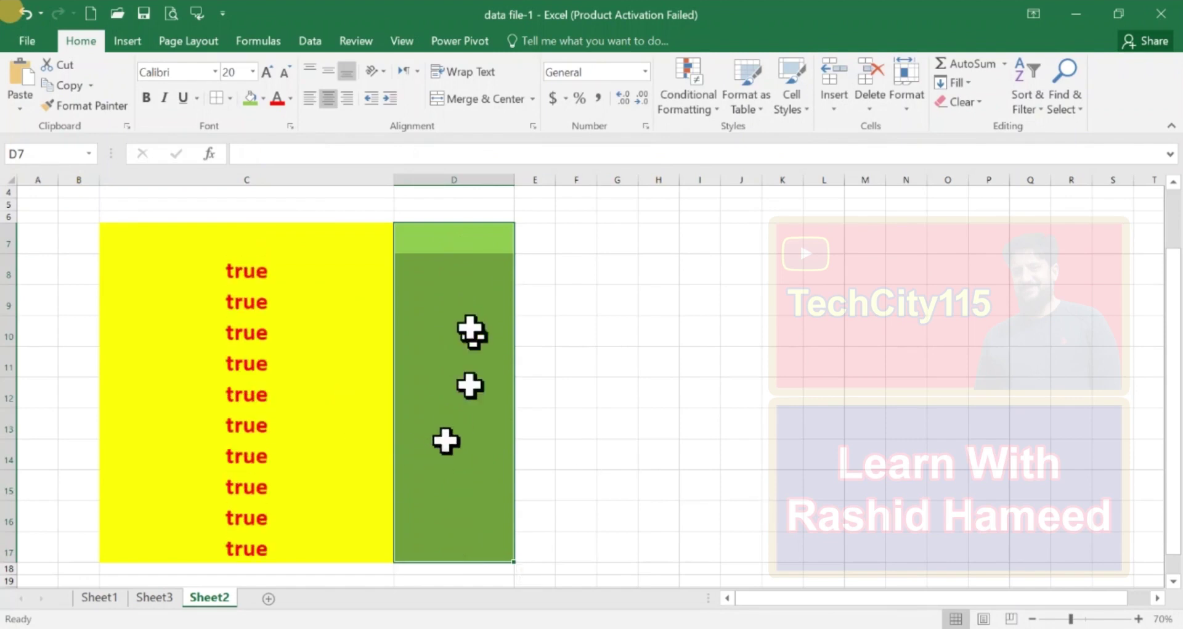
click(432, 272)
Step: Recopy C7's updated formula down to C17, leaving D7 selected for entry
click(290, 271)
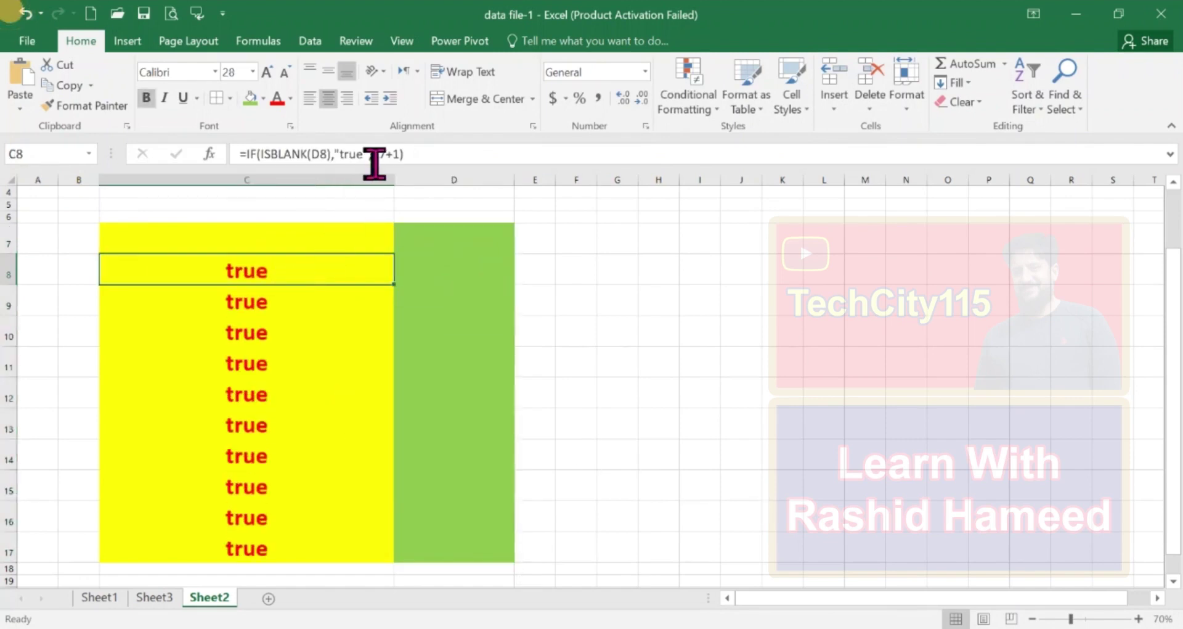
click(343, 238)
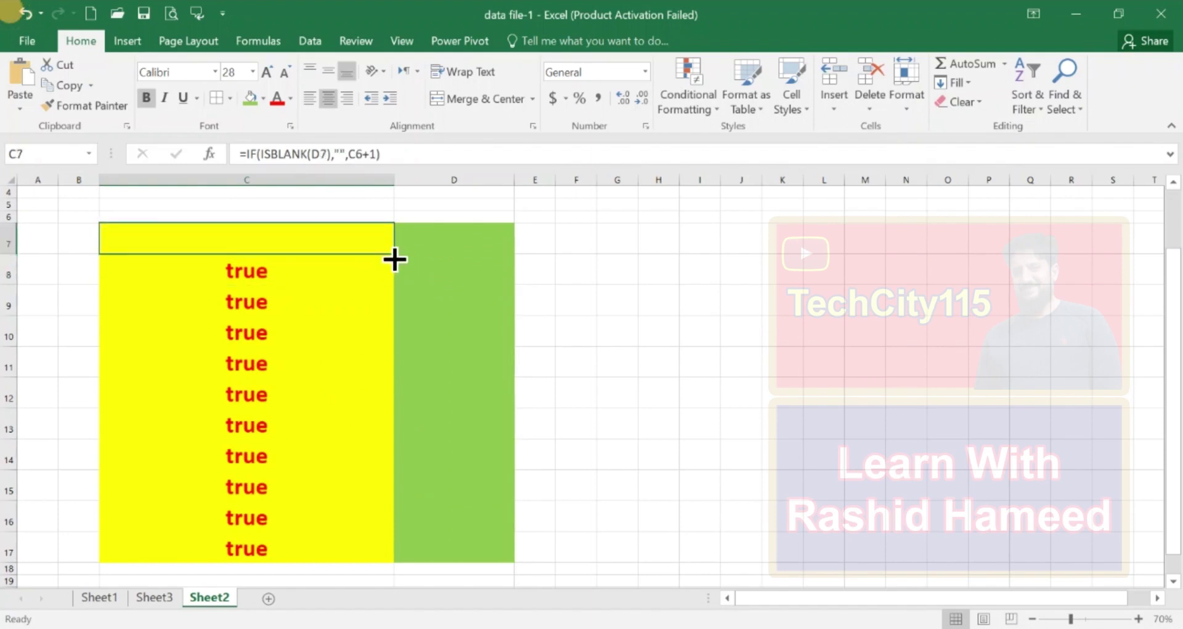
drag(393, 253, 378, 562)
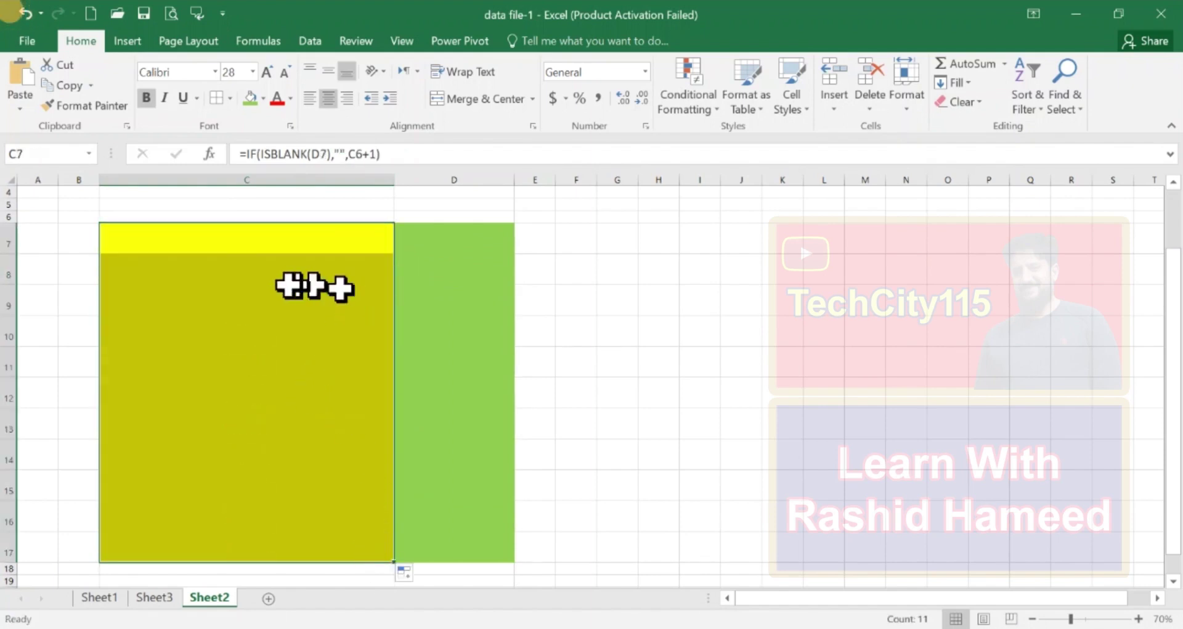
click(449, 236)
Step: Enter jk, lk, lol and jh down column D from D7 so column C numbers them 1–4
text(jk)
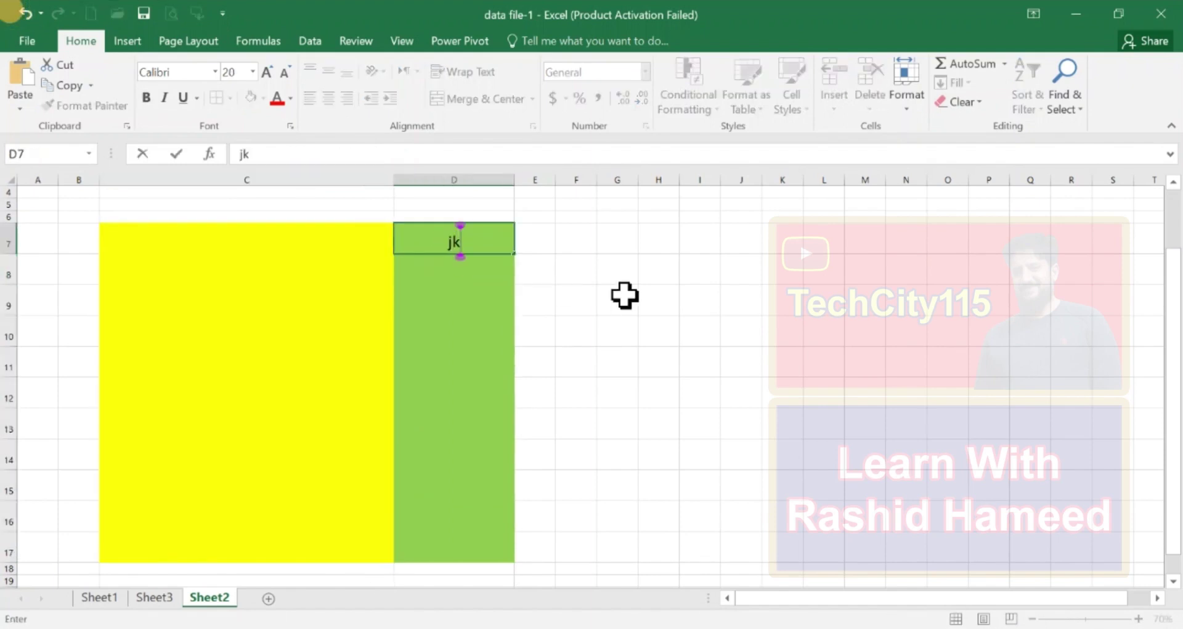
key(Return)
text(lk)
key(Return)
text(lol jkh )
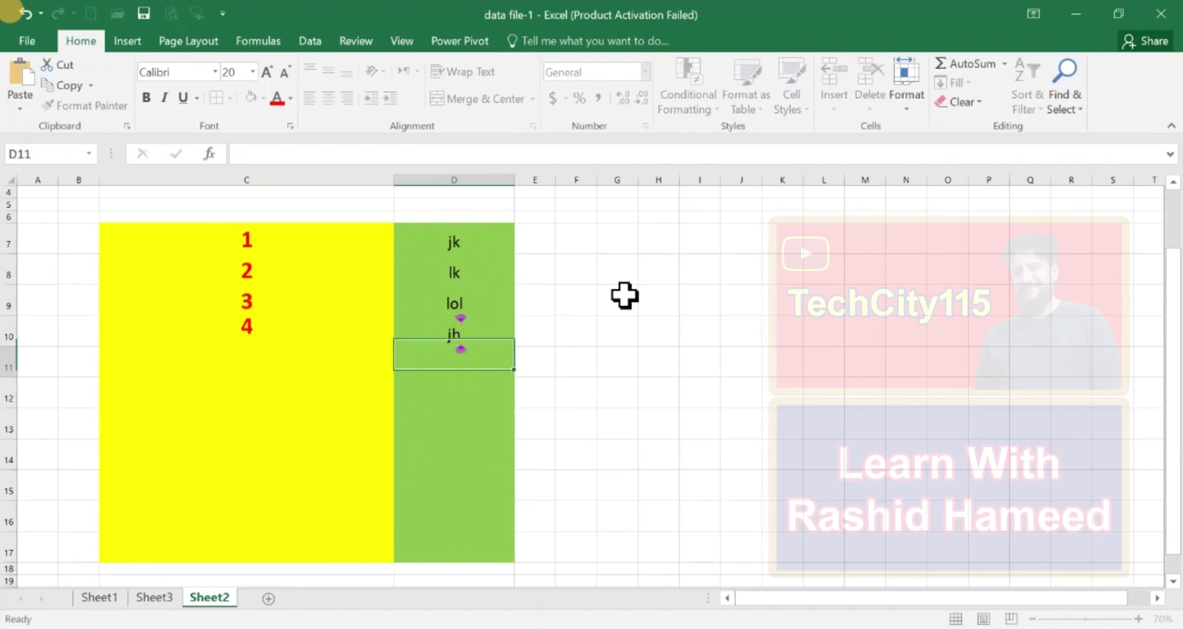
text(kl l l kl kl l l)
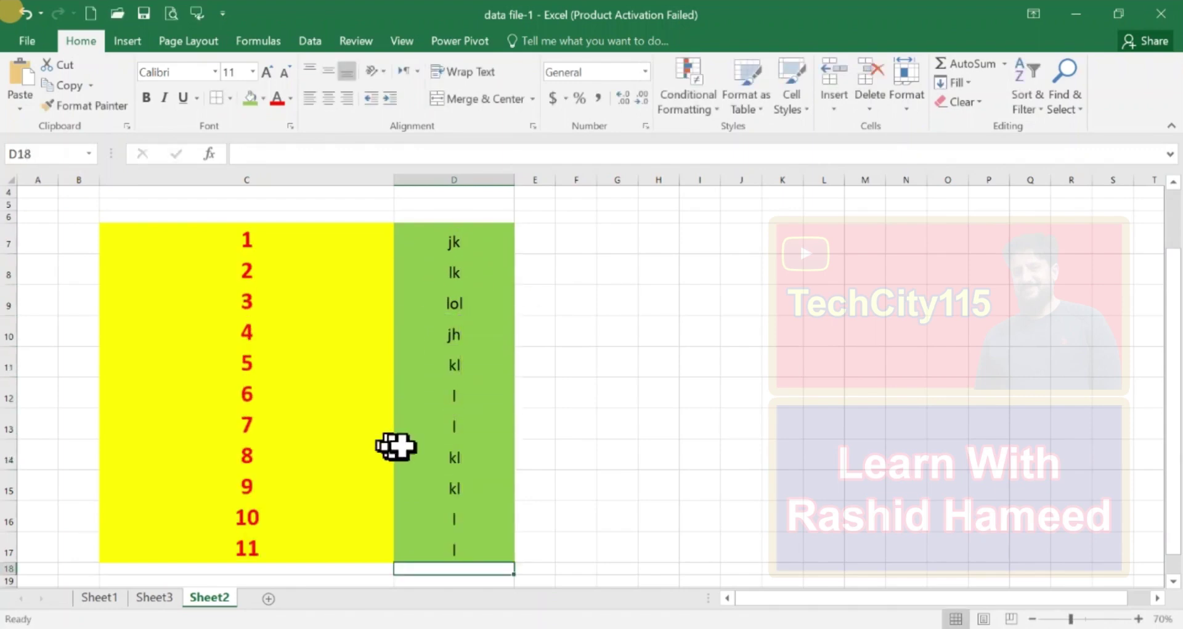